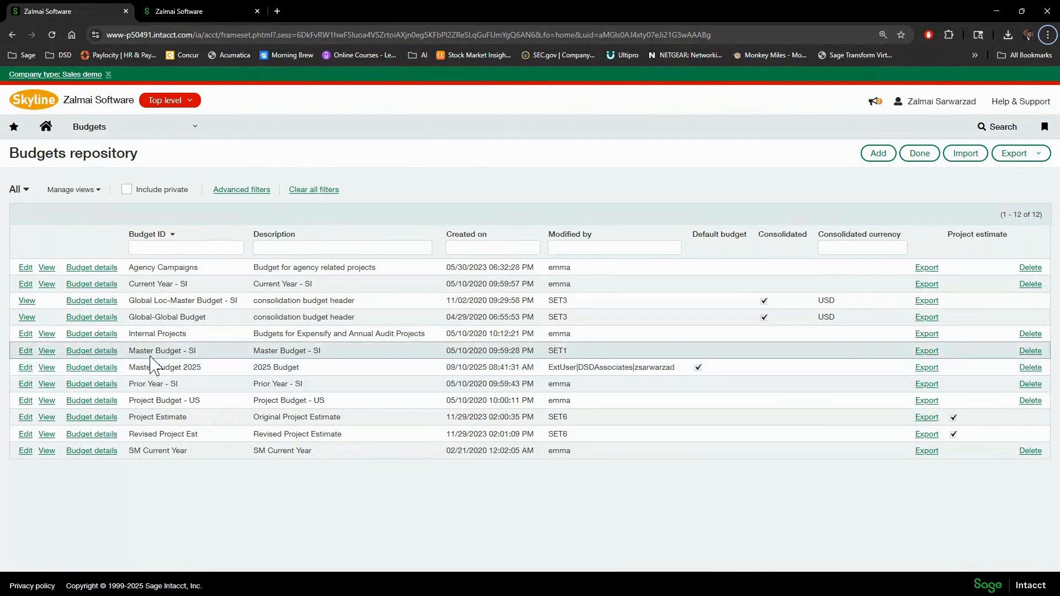
- Switch to the company setup checklist and look over the options offered for Budgets
key("ctrl+plus")
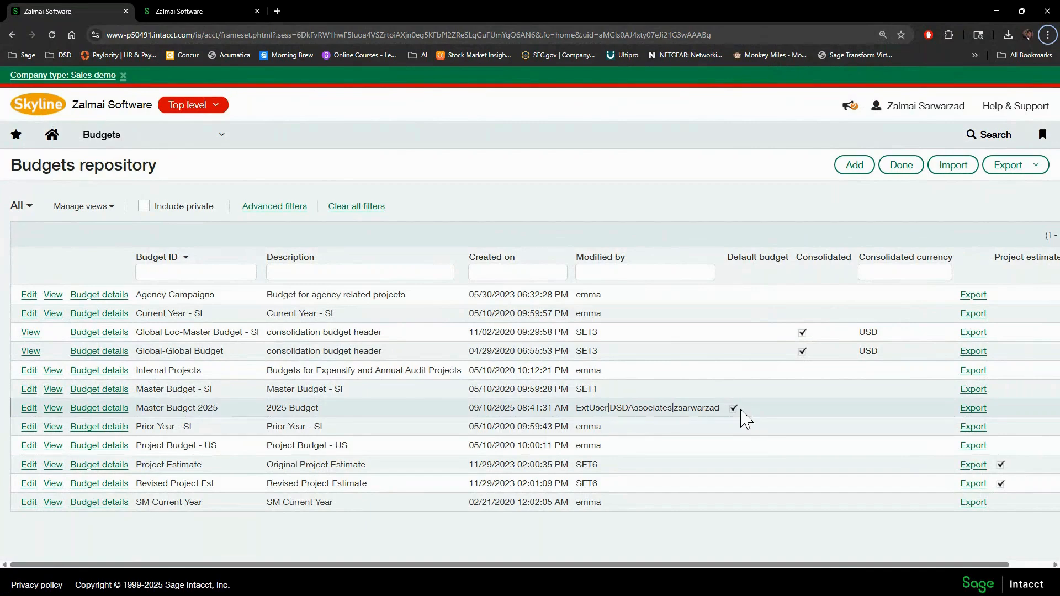
left_click(223, 139)
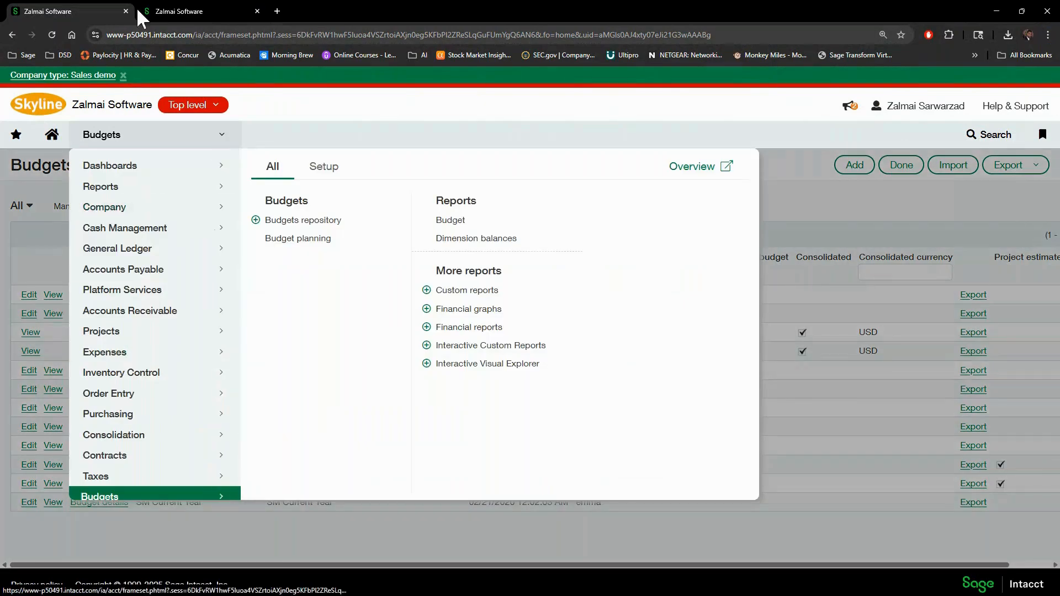
left_click(161, 13)
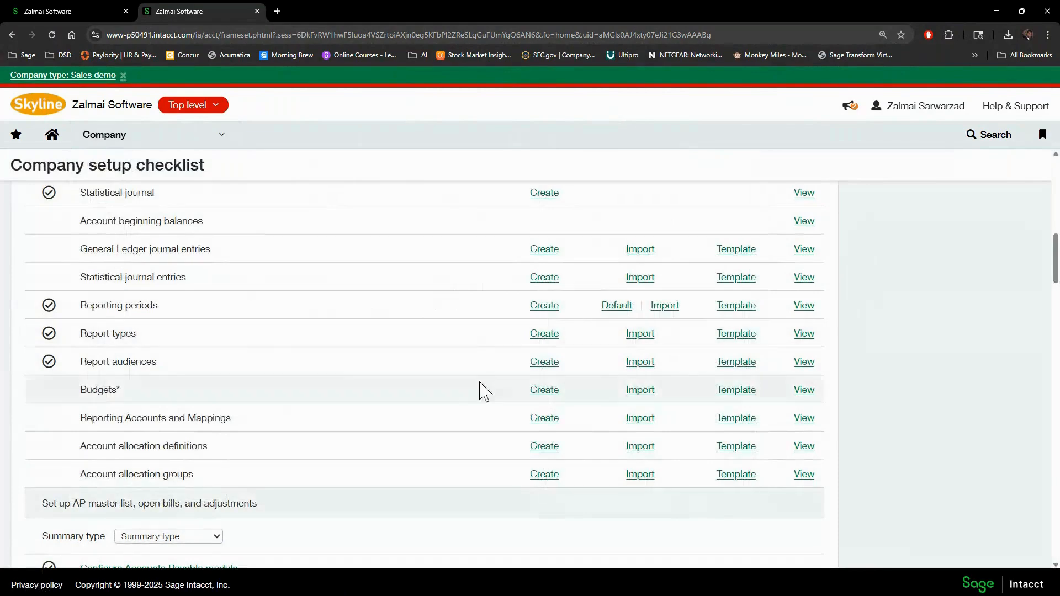
mouse_move(203, 155)
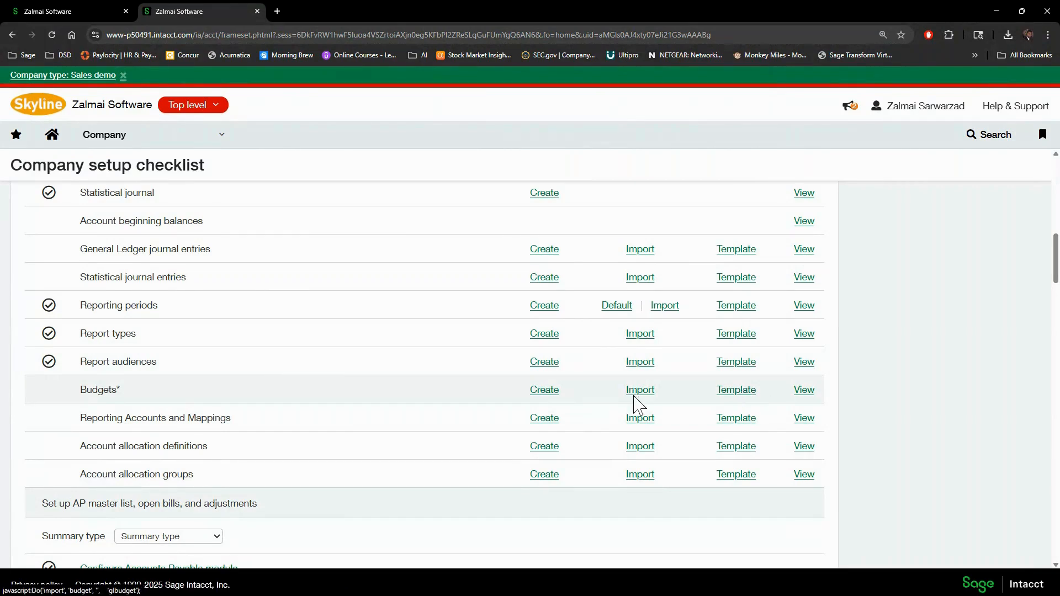
- Start a new budget with Budget 2026 as both its ID and description, and cancel it without saving
left_click(542, 399)
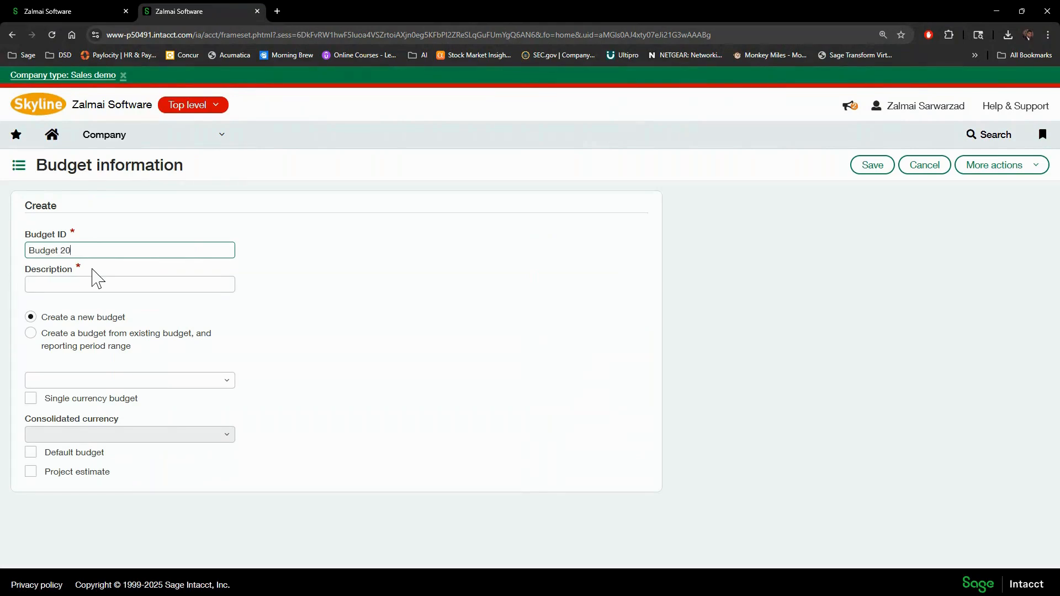
left_click_drag(99, 253, 40, 255)
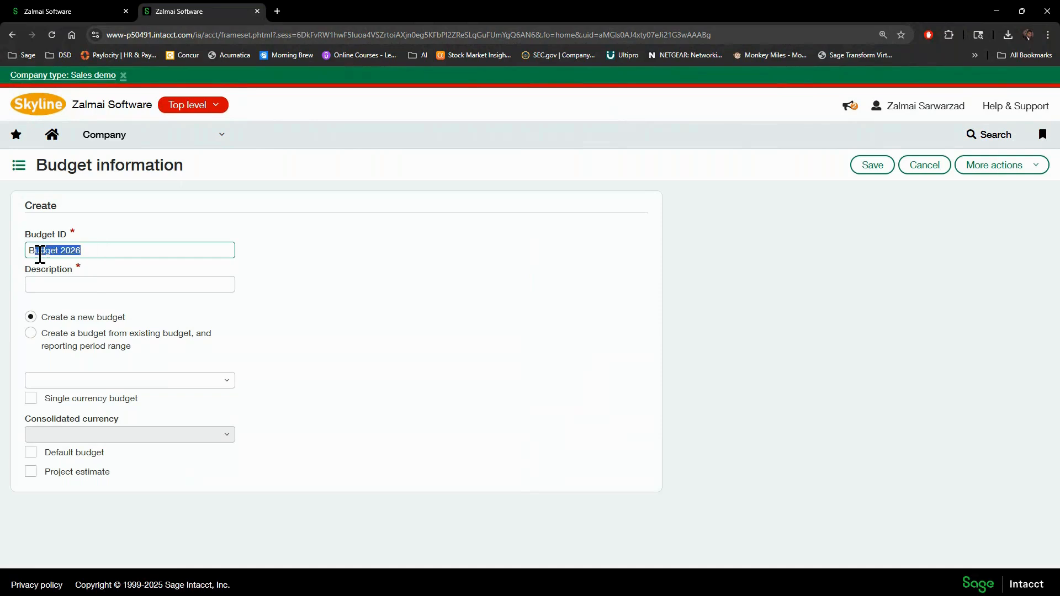
left_click(79, 285)
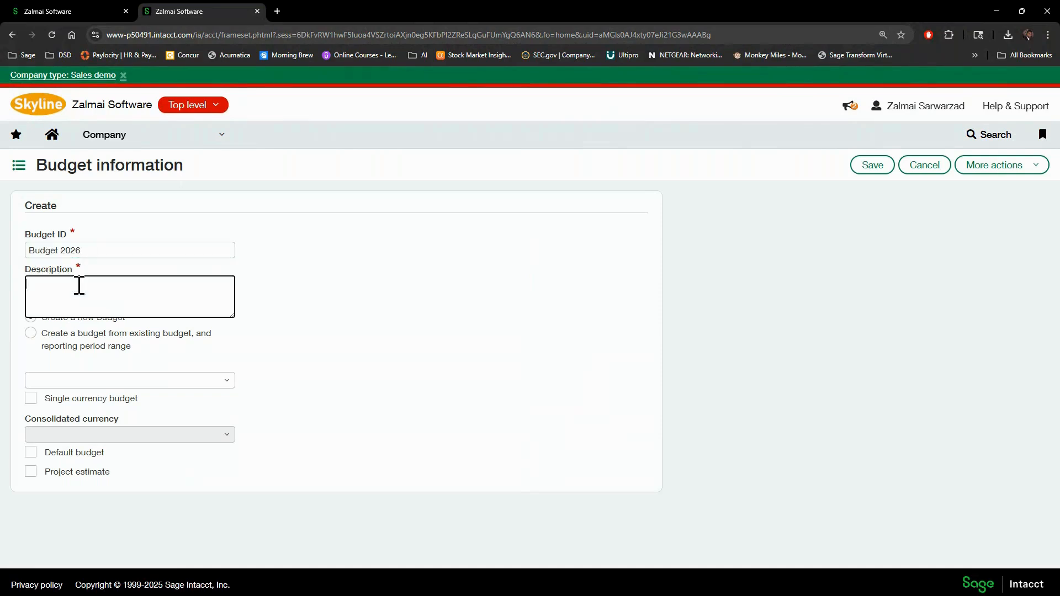
type("Budget 2026")
left_click(369, 325)
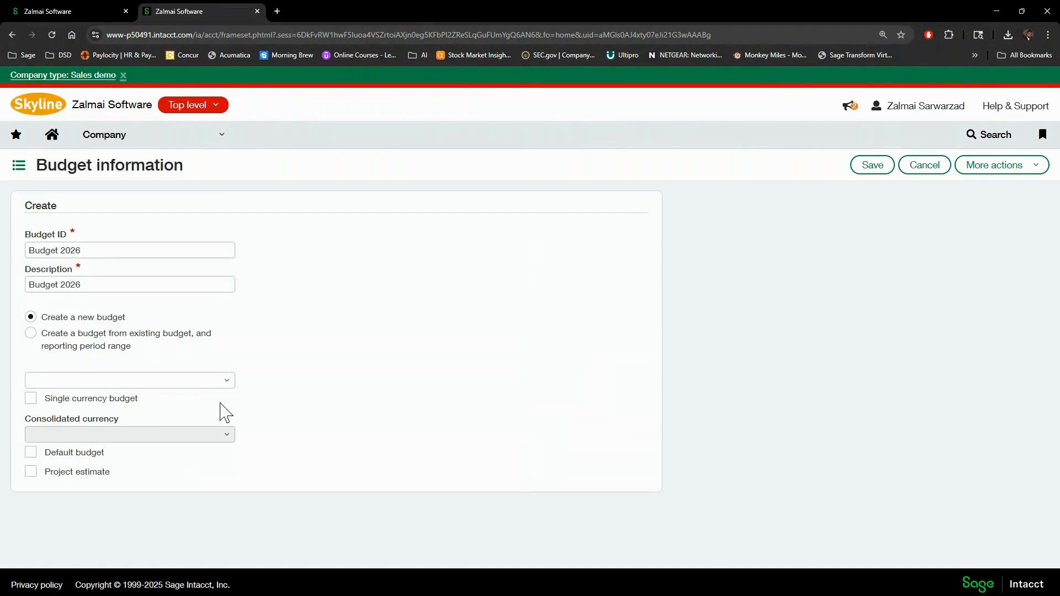
left_click(925, 171)
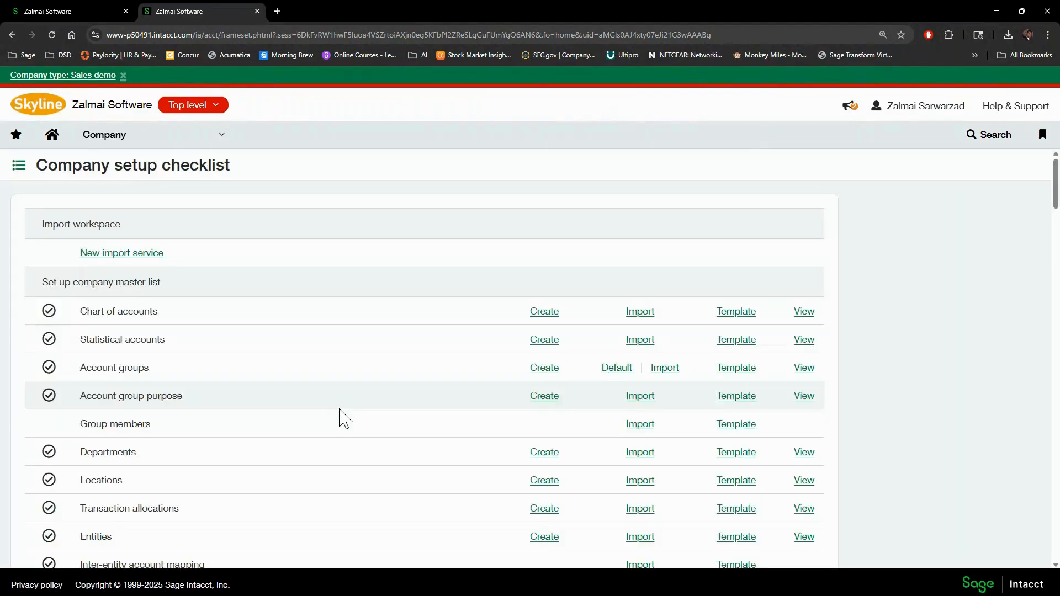
- Open the list of existing reporting periods from the General Ledger section of the company setup checklist
scroll(375, 403, "down", 4)
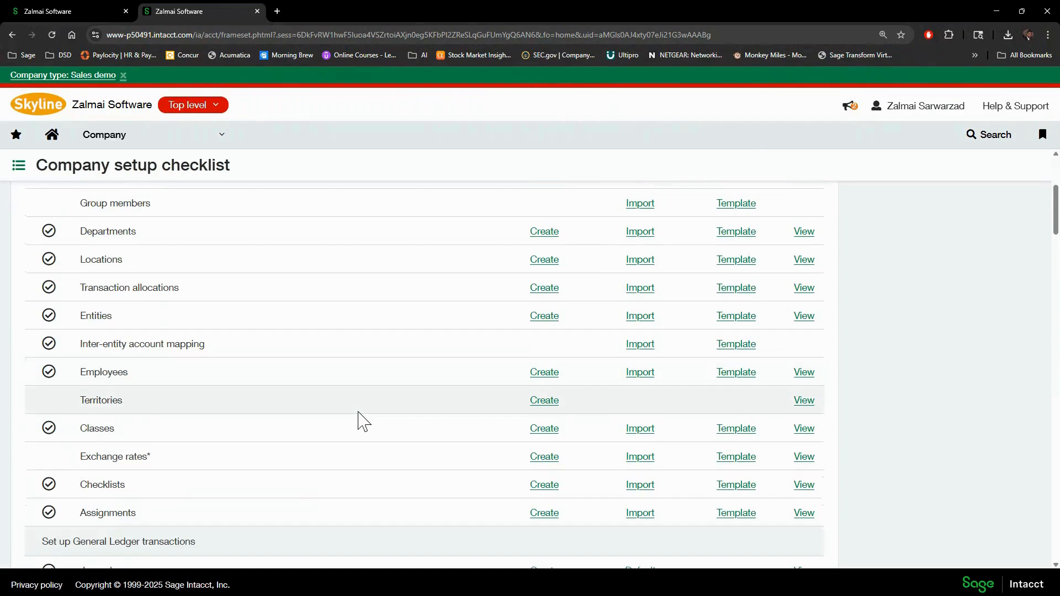
scroll(362, 423, "up", 4)
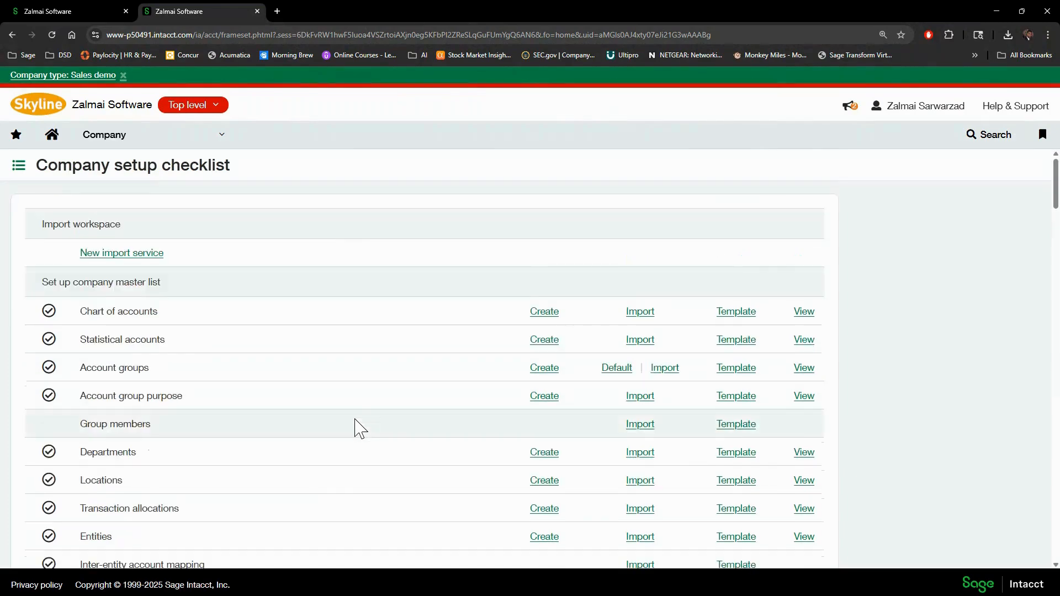
scroll(354, 427, "down", 5)
scroll(343, 426, "down", 4)
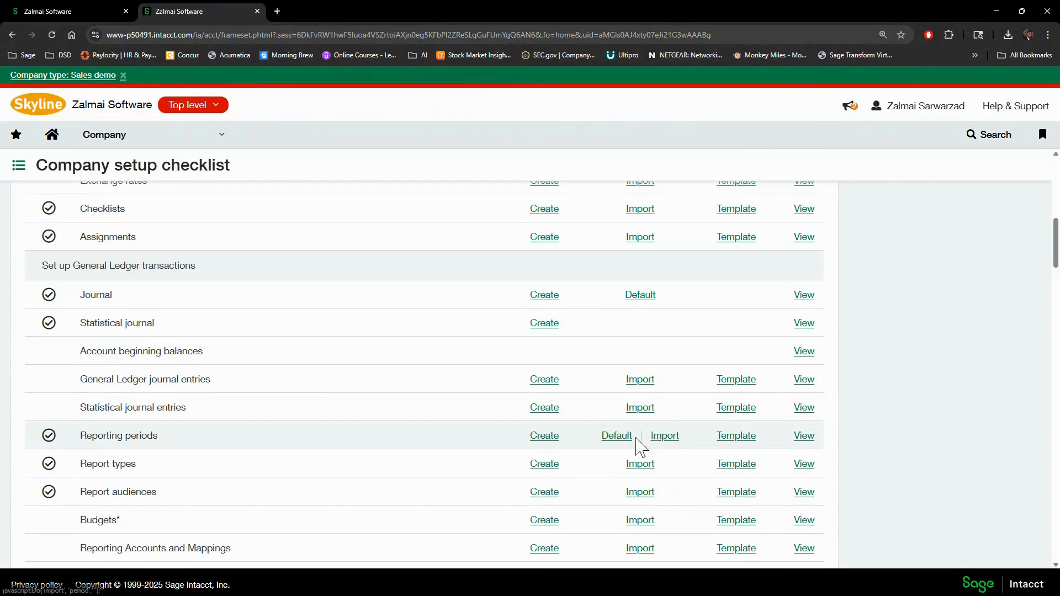
left_click(804, 436)
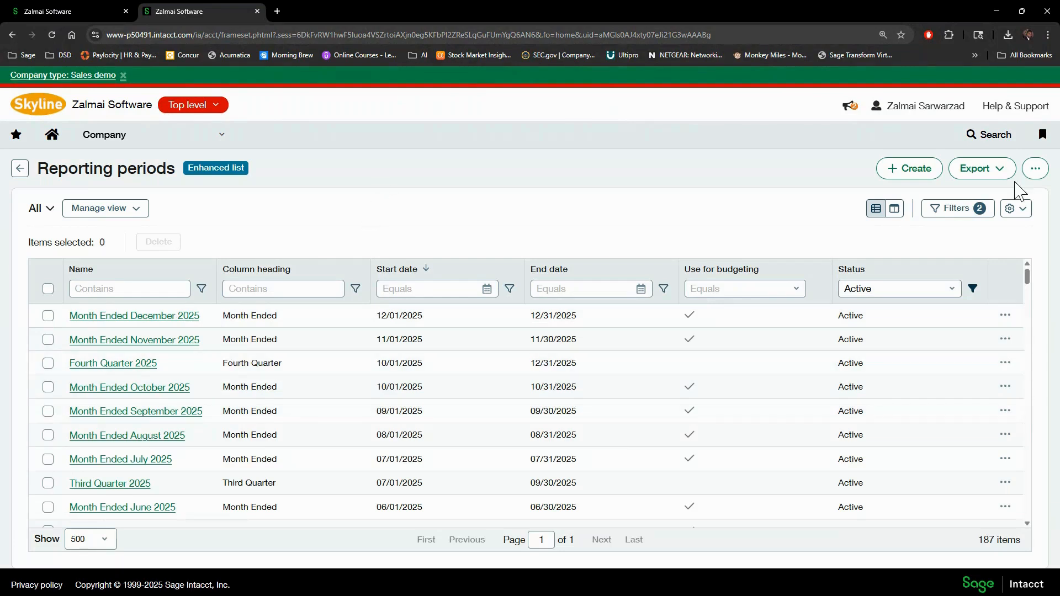
- Return to the company setup checklist through Import data and create the default reporting periods
left_click(229, 138)
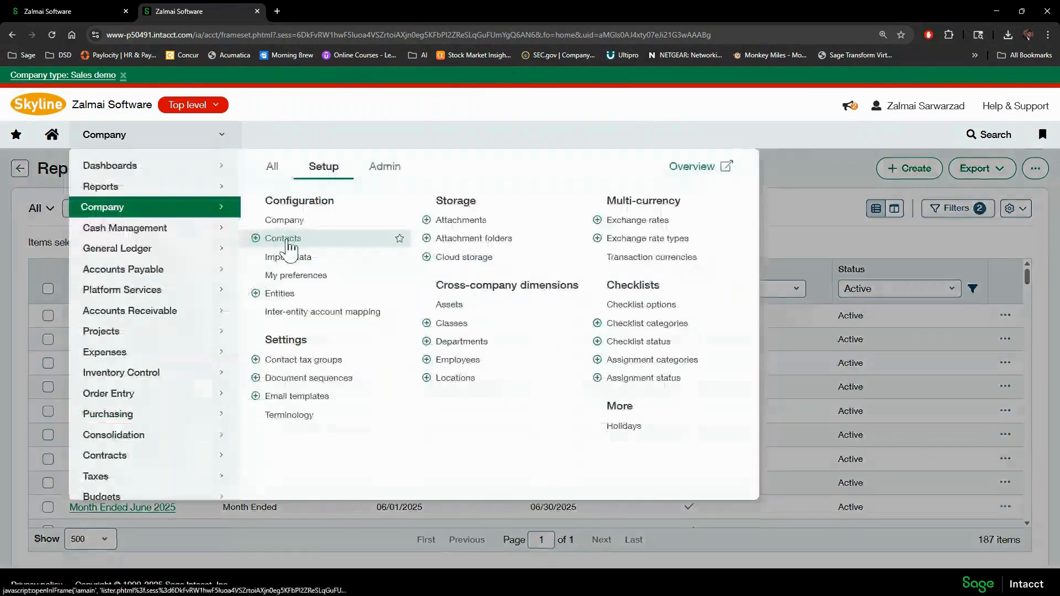
left_click(298, 258)
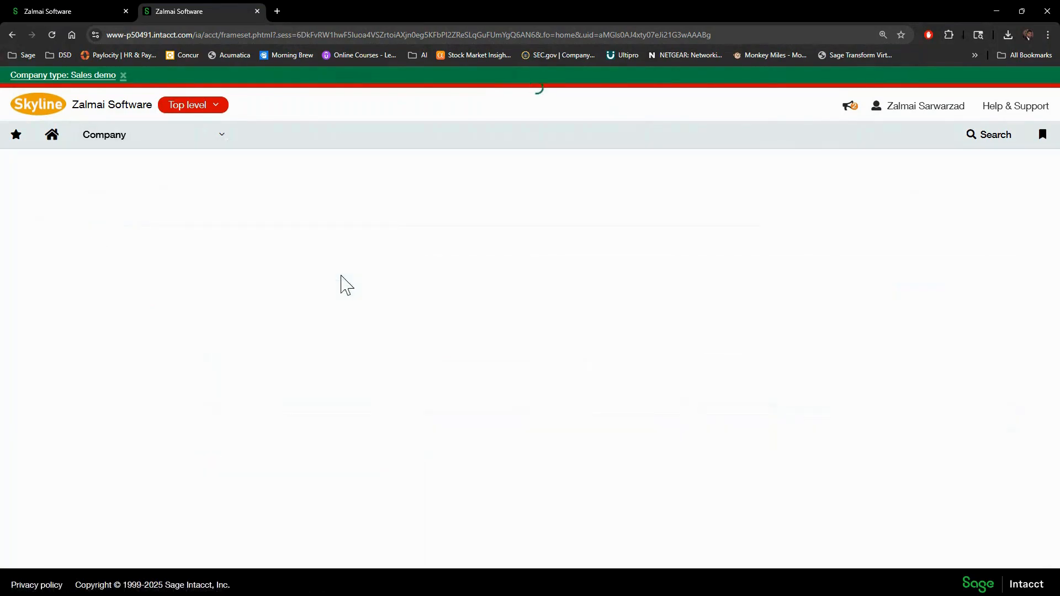
scroll(451, 413, "down", 5)
scroll(458, 434, "down", 5)
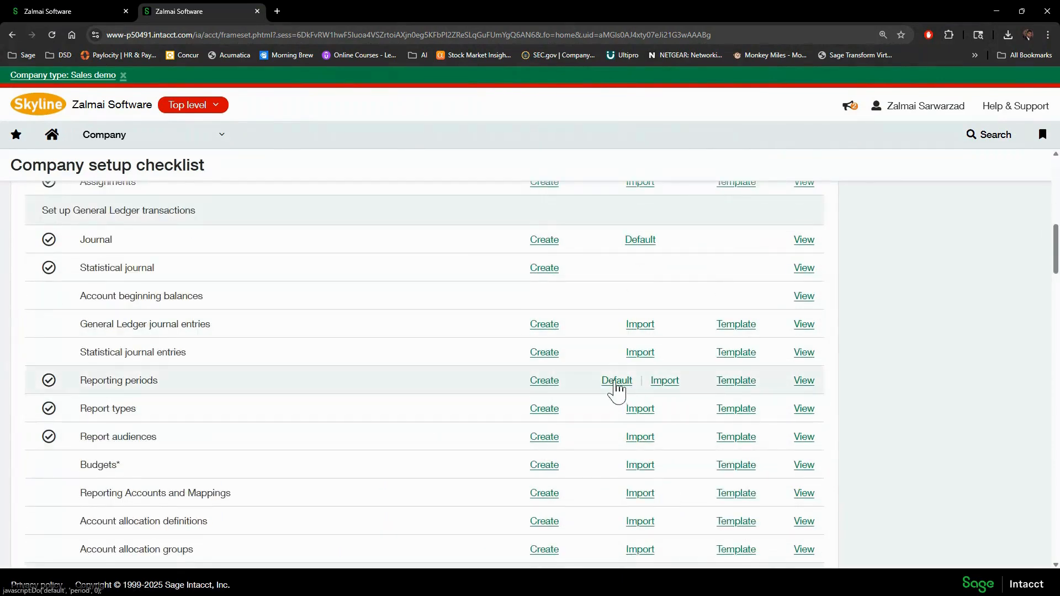
left_click(616, 382)
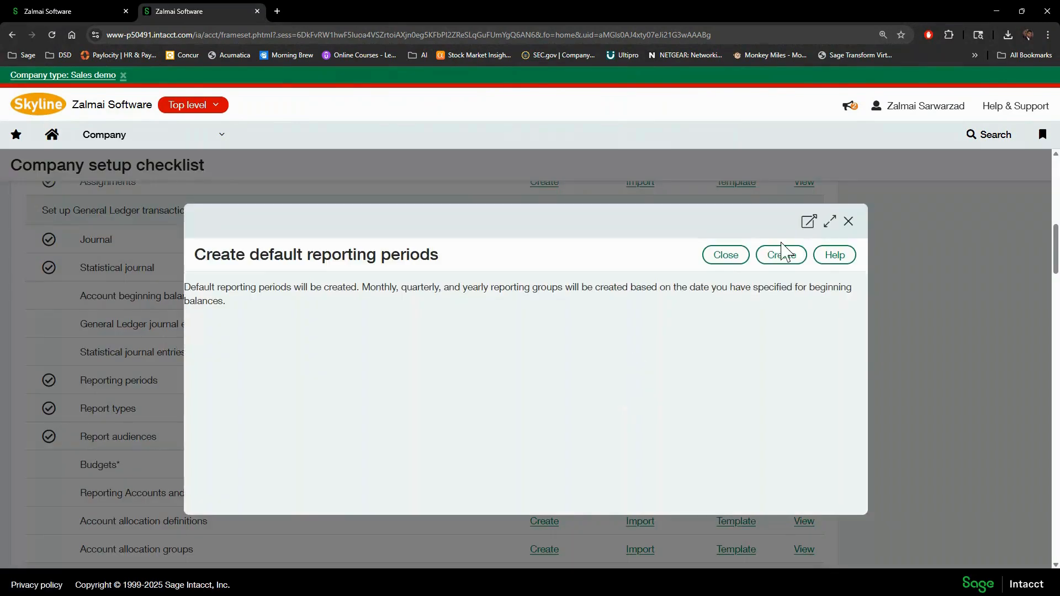
left_click(781, 258)
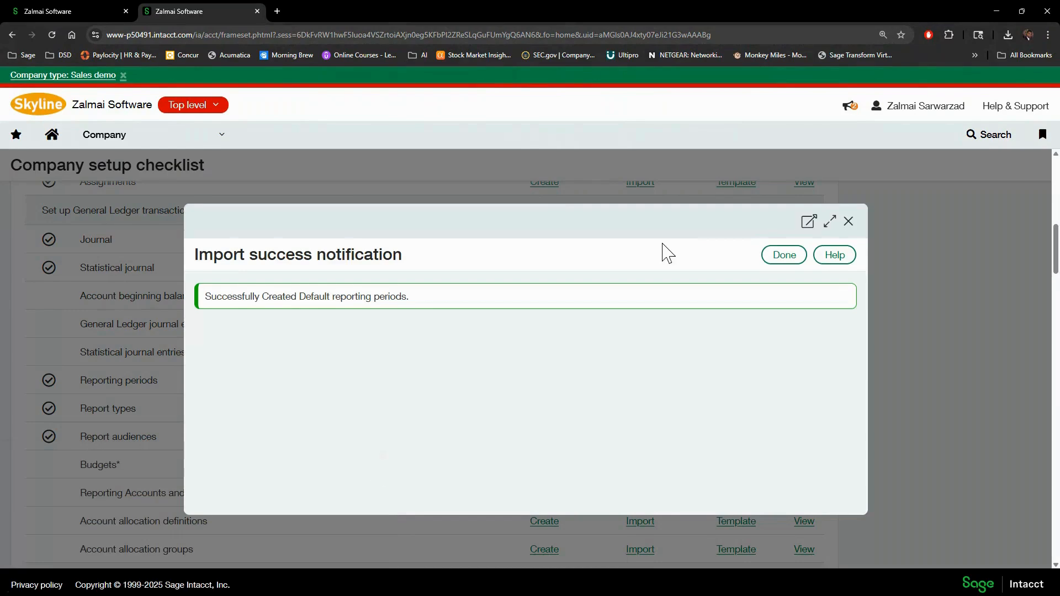
left_click(780, 256)
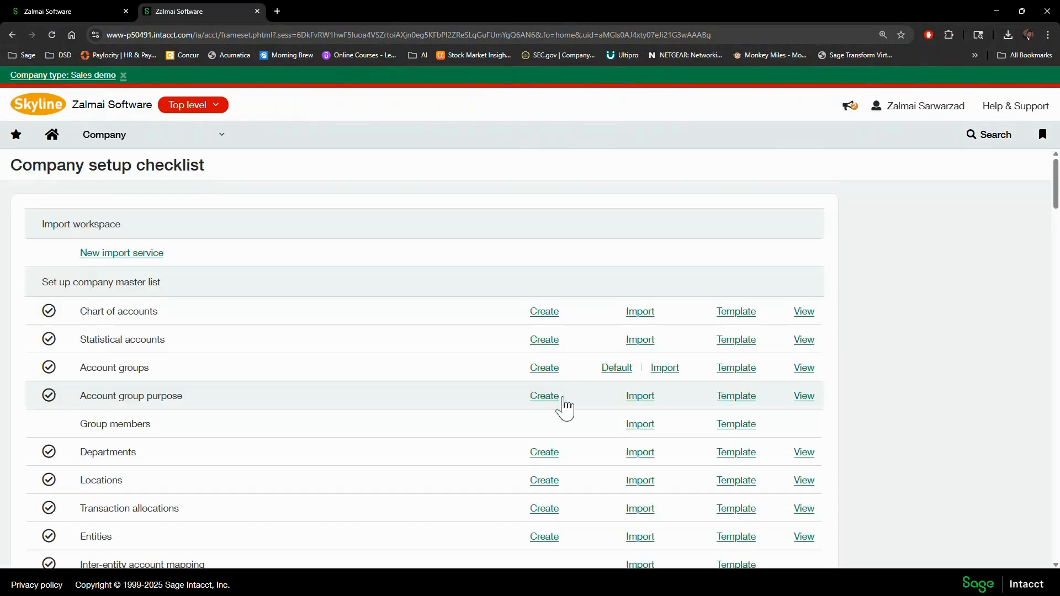
- View the reporting periods list again and check its monthly, quarterly and yearly periods for 2026
scroll(560, 420, "down", 5)
scroll(558, 438, "down", 5)
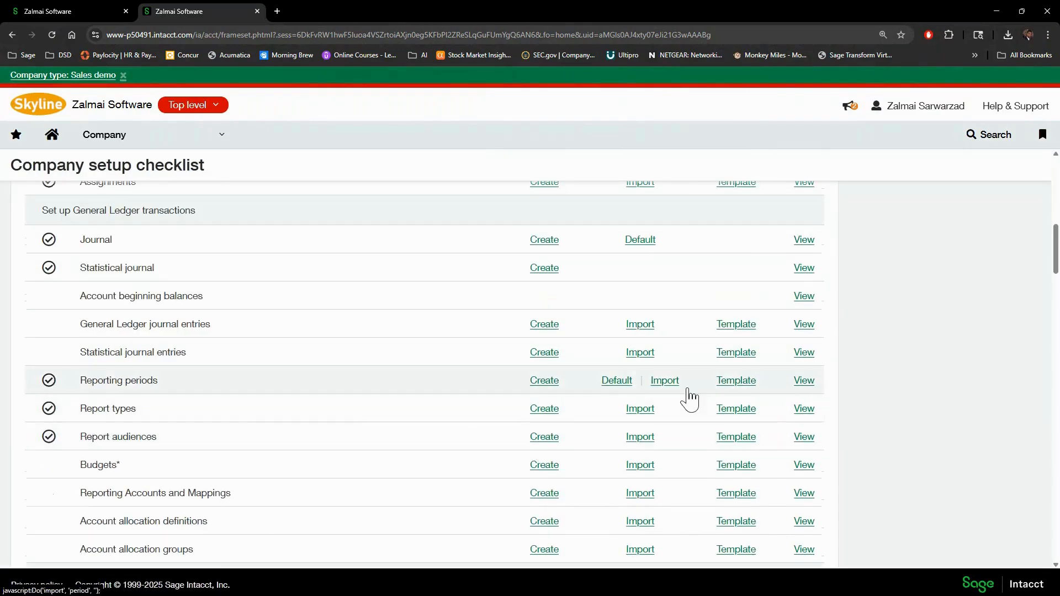
left_click(803, 382)
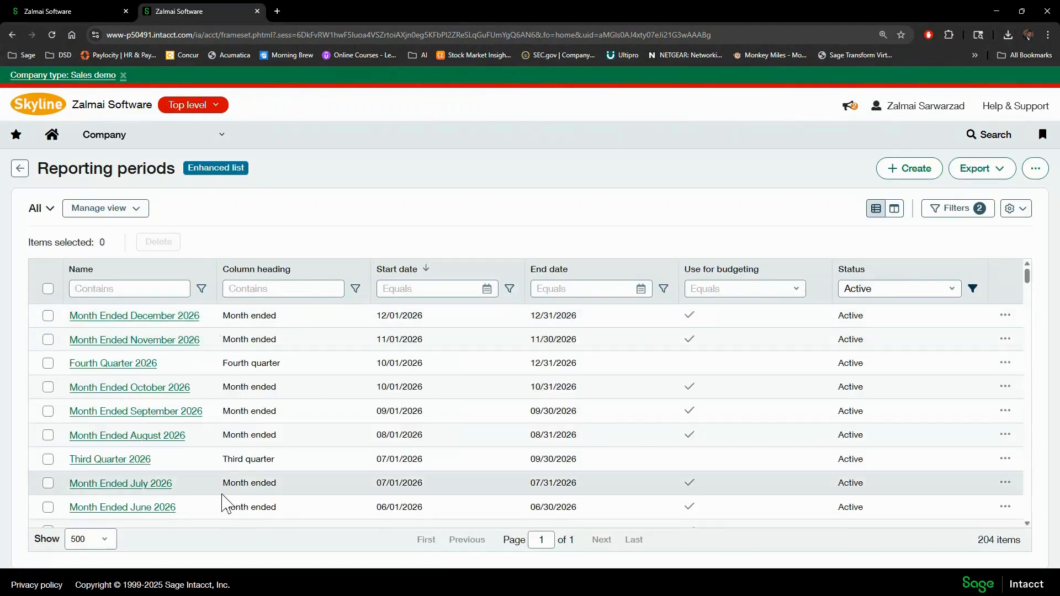
scroll(223, 491, "down", 5)
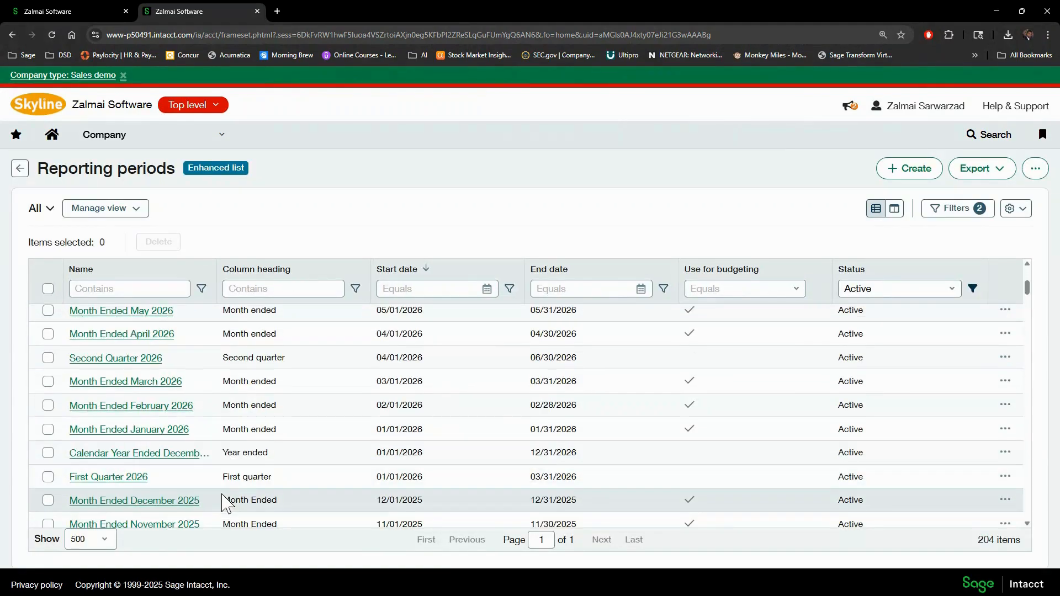
scroll(219, 496, "up", 5)
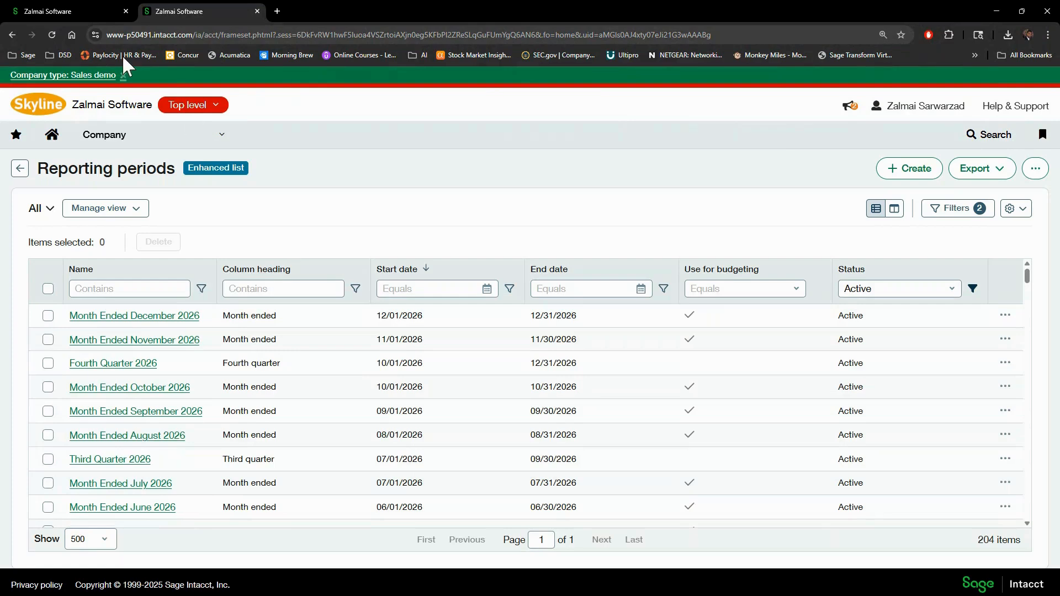
- Return to the Budgets repository and open the budget import dialog
left_click(58, 16)
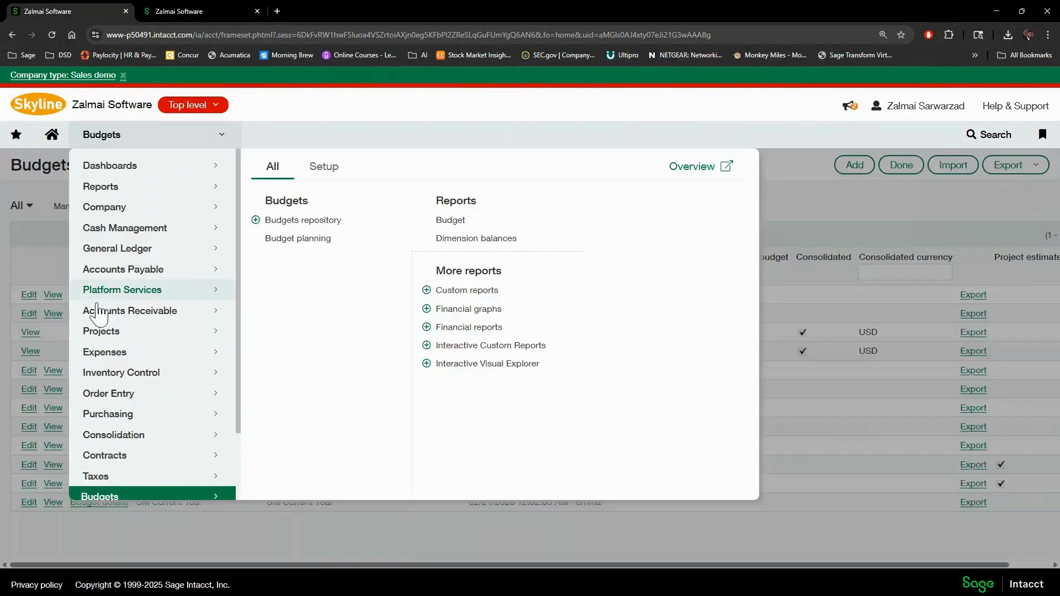
left_click(313, 224)
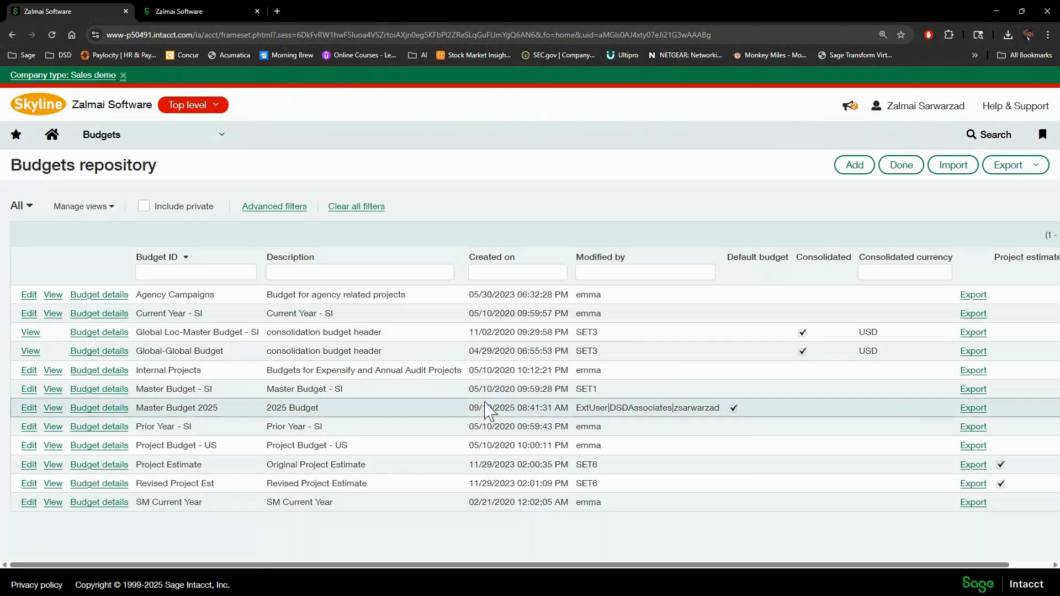
left_click(948, 167)
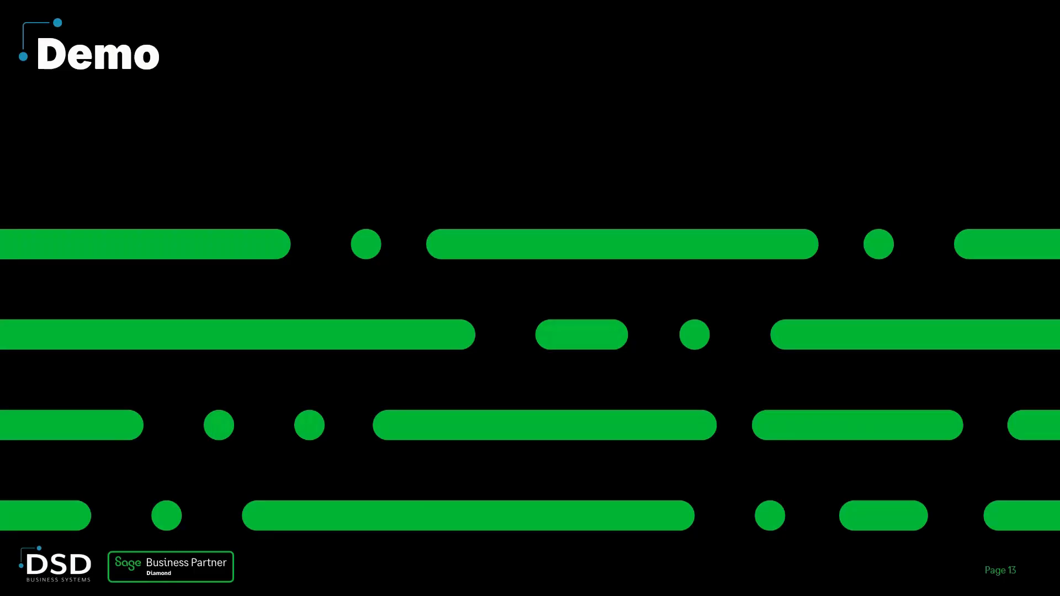
- End the slide show, minimize the presentation, and bring up the Budgets_ (16) workbook in Excel at full-screen size
key("Escape")
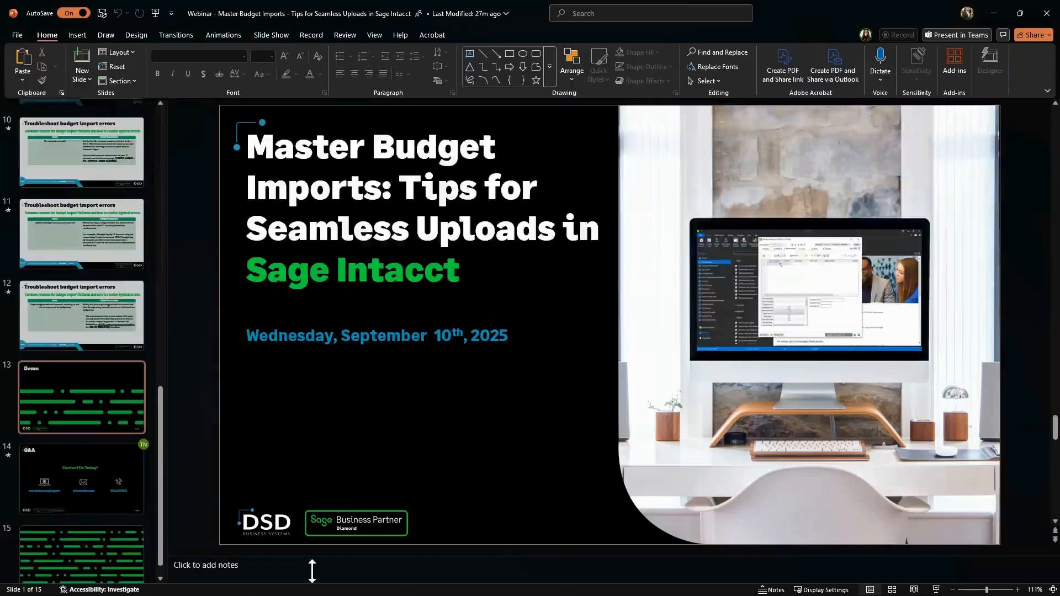
left_click(993, 13)
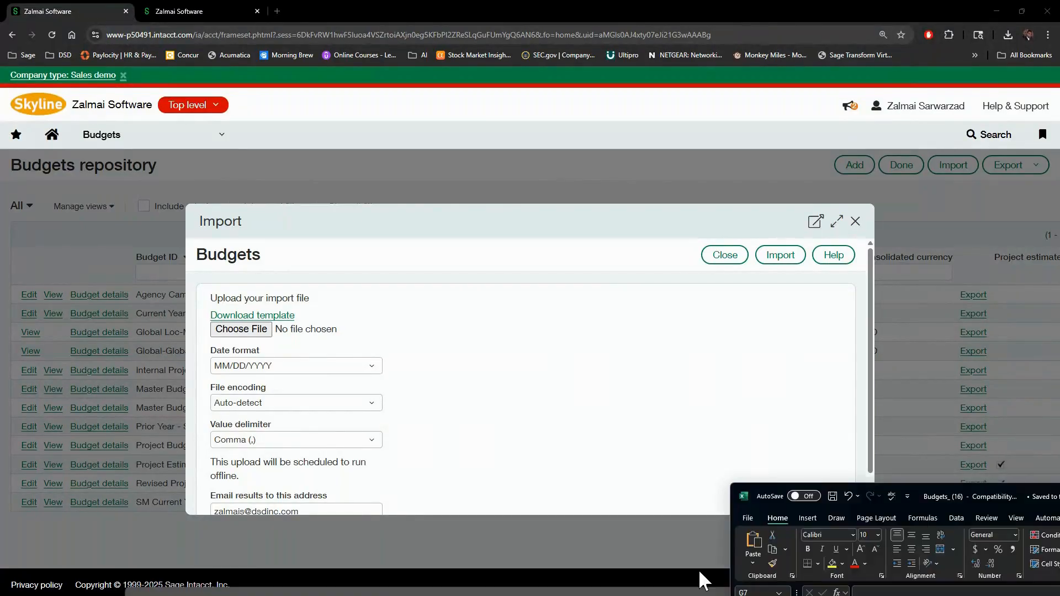
left_click_drag(277, 72, 504, 100)
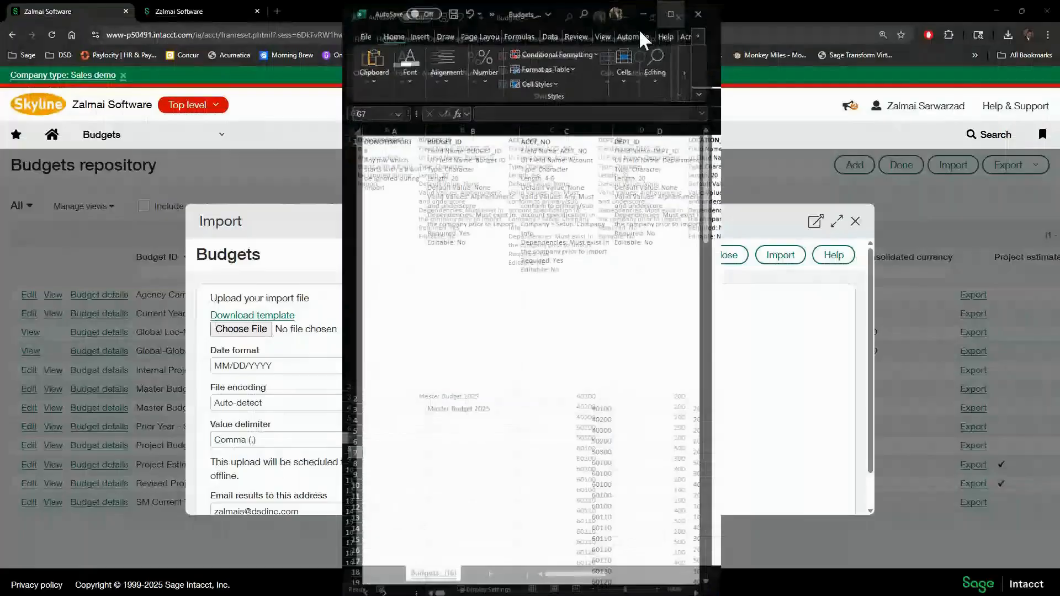
left_click(666, 13)
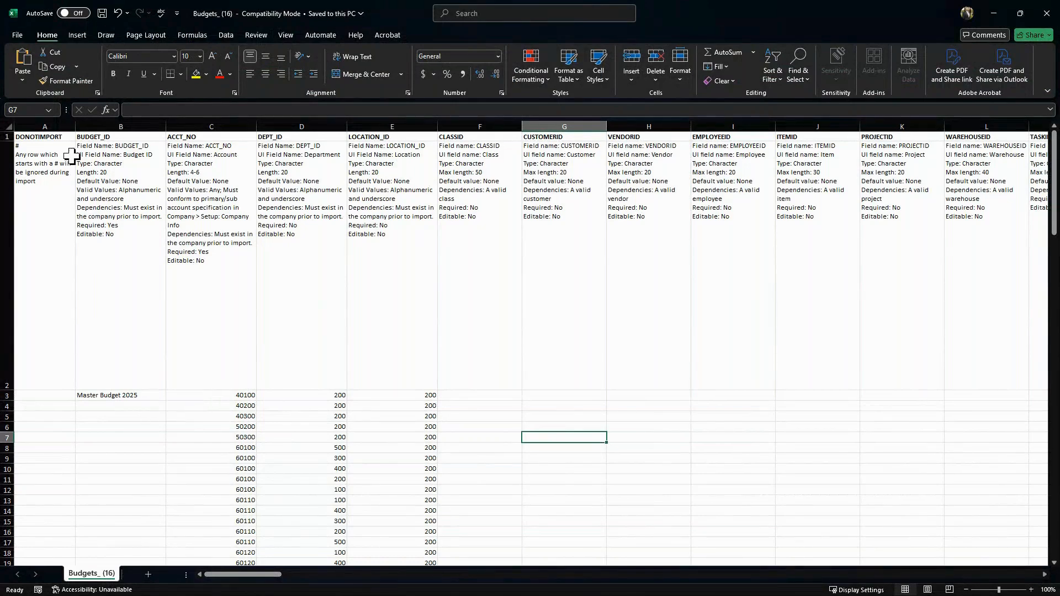
- Examine the budget ID, location ID and optional dimension columns from CLASSID to ITEMID in the first data rows
left_click(85, 396)
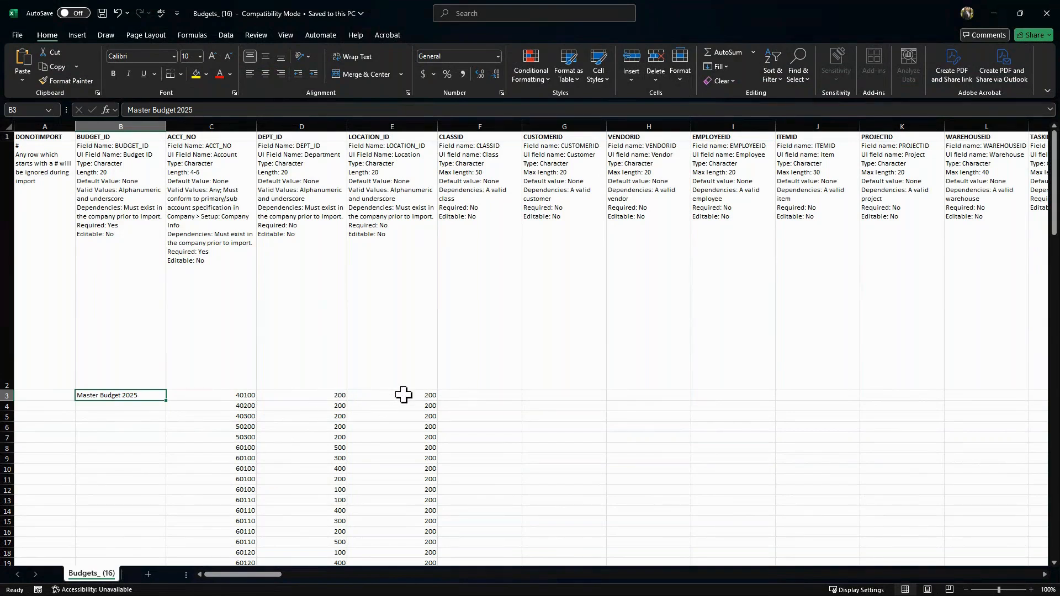
left_click_drag(403, 395, 401, 426)
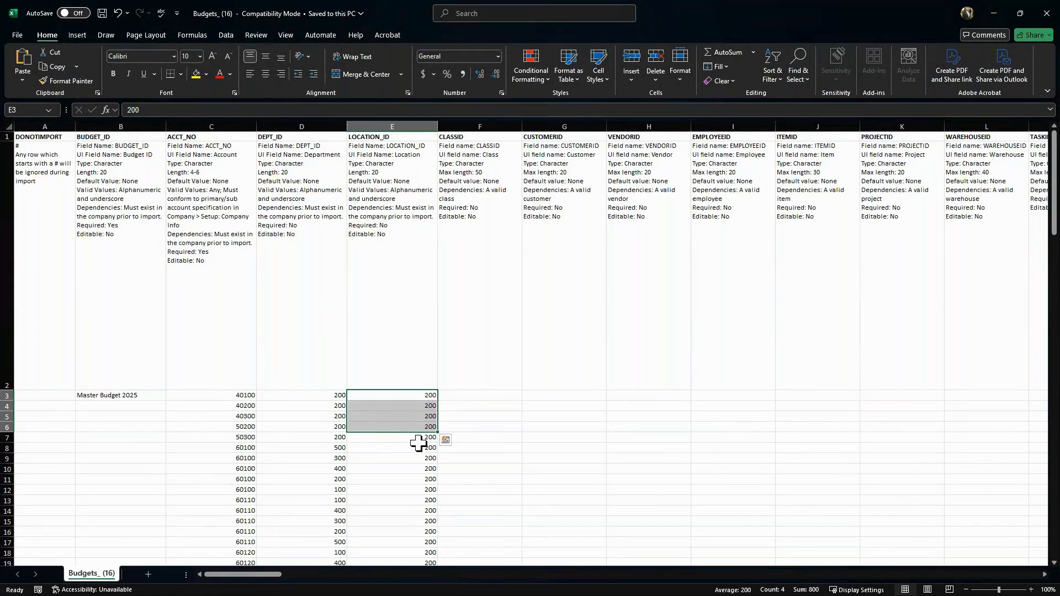
left_click_drag(232, 577, 245, 584)
left_click_drag(326, 395, 697, 399)
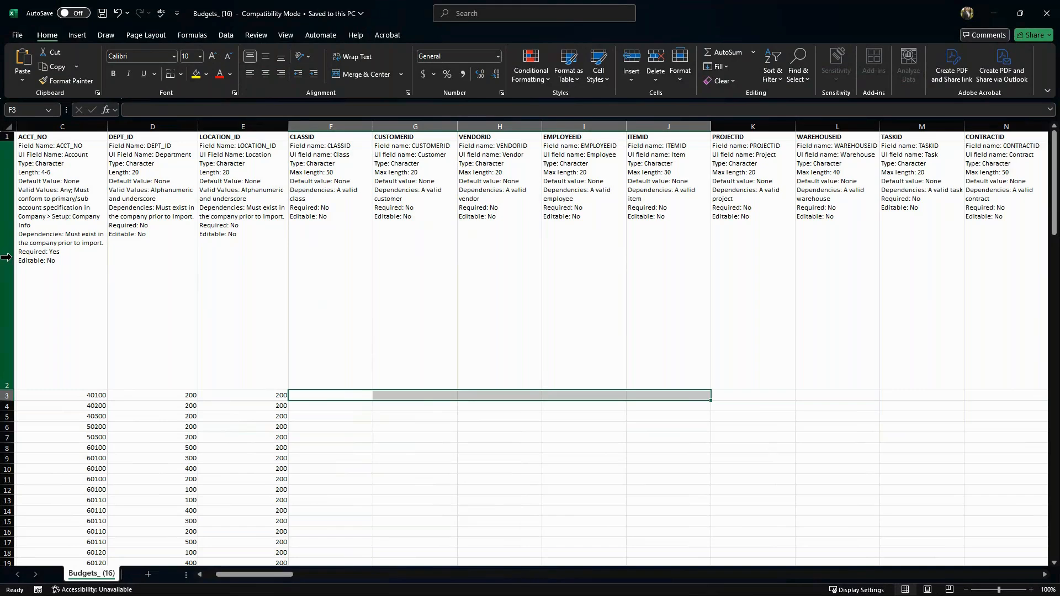
- Highlight the row 2 field descriptions containing "required: yes" with Light Red Fill with Dark Red Text
left_click(5, 257)
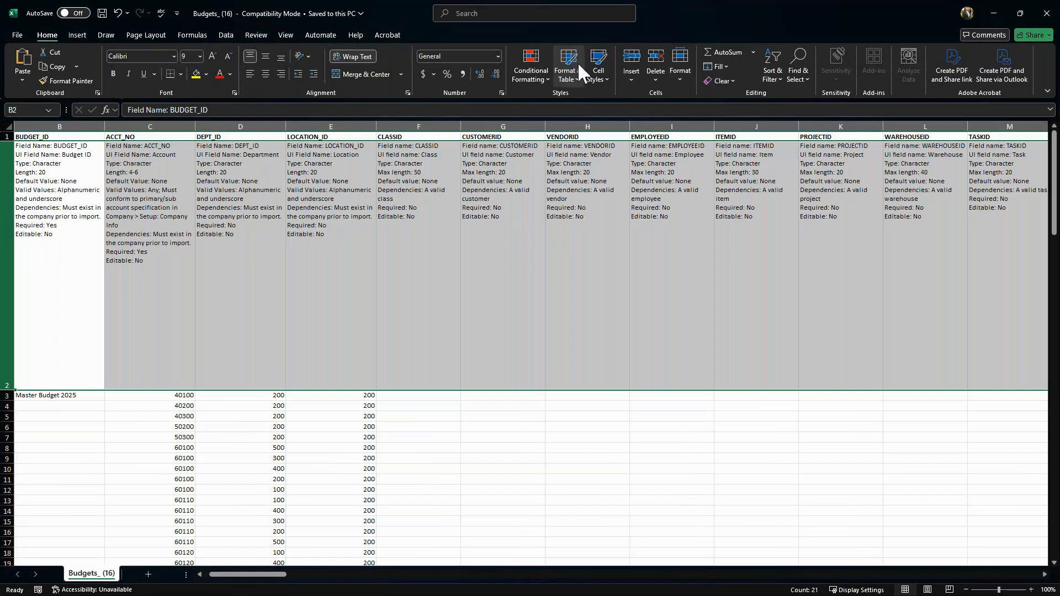
left_click(545, 75)
mouse_move(546, 98)
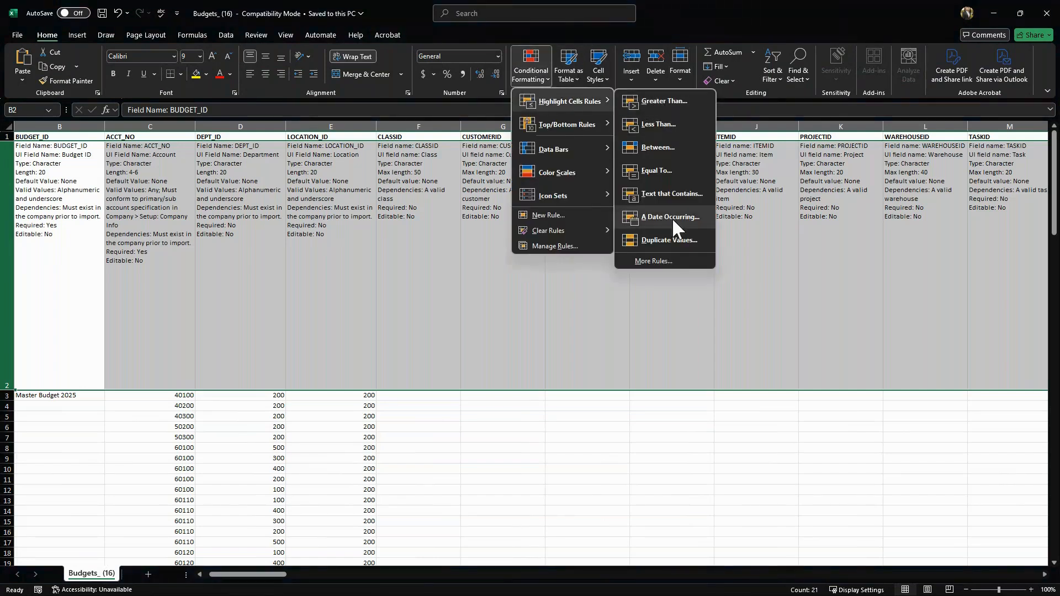
left_click(664, 197)
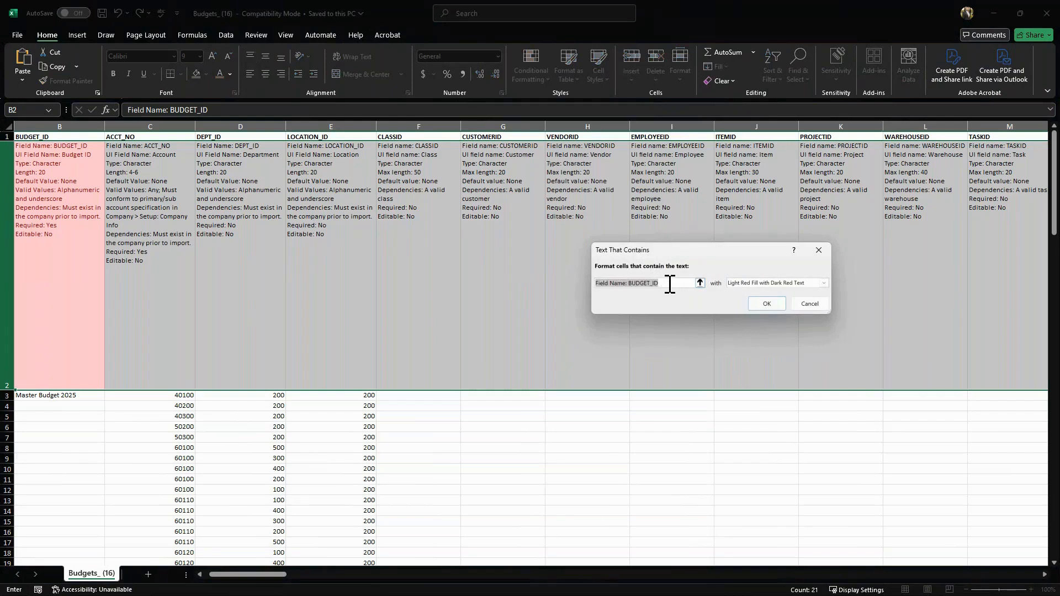
type("required:")
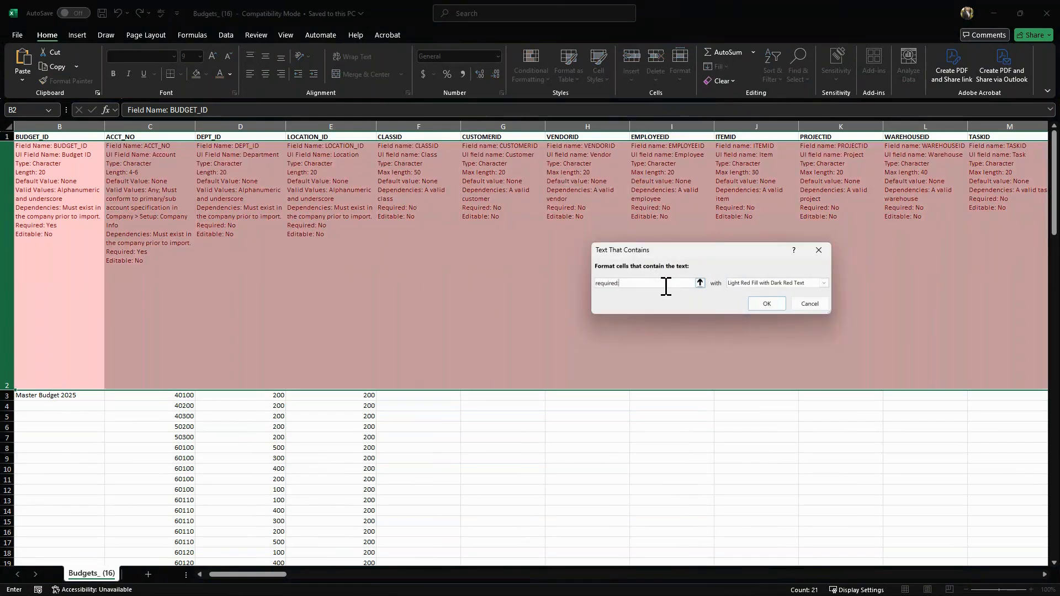
type(" yes")
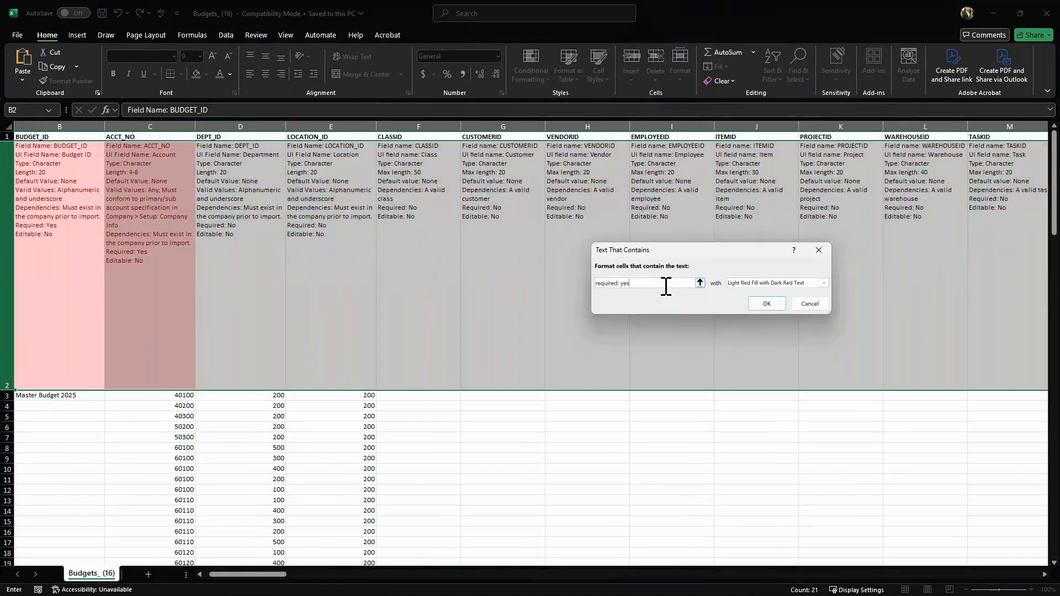
key("Return")
left_click(301, 252)
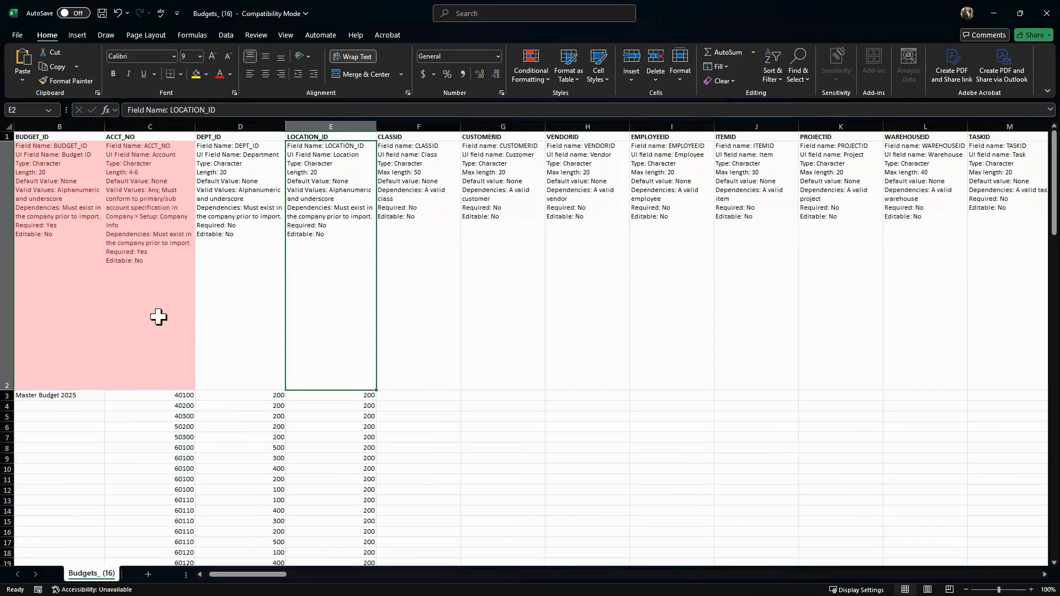
- Delete the three optional note columns, NOTE-BUDGETABLE PERIOD1 to PERIOD3, beside the January to March 2025 columns
left_click_drag(227, 580, 304, 583)
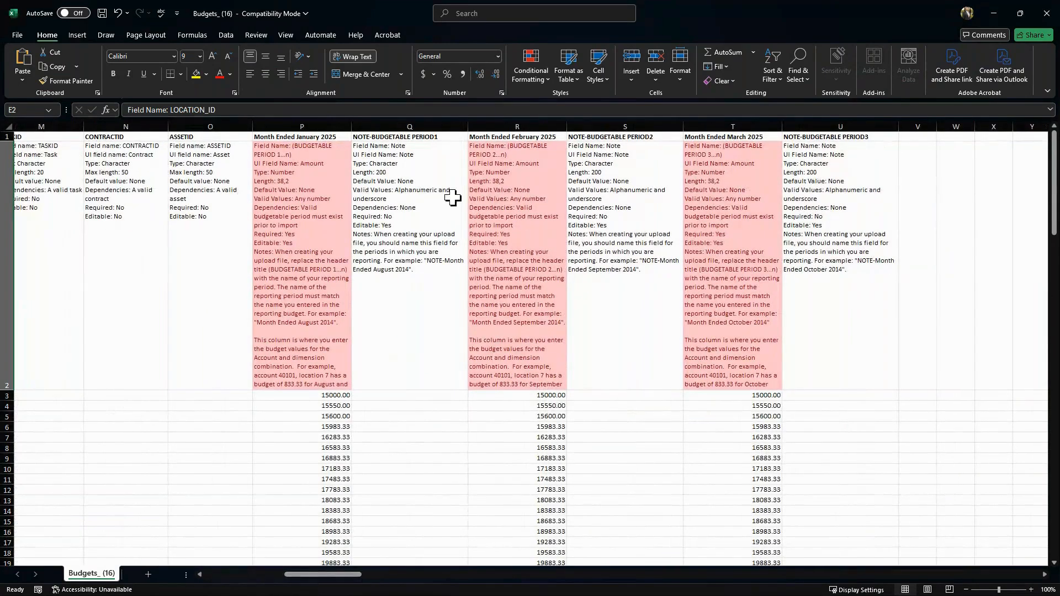
left_click(274, 138)
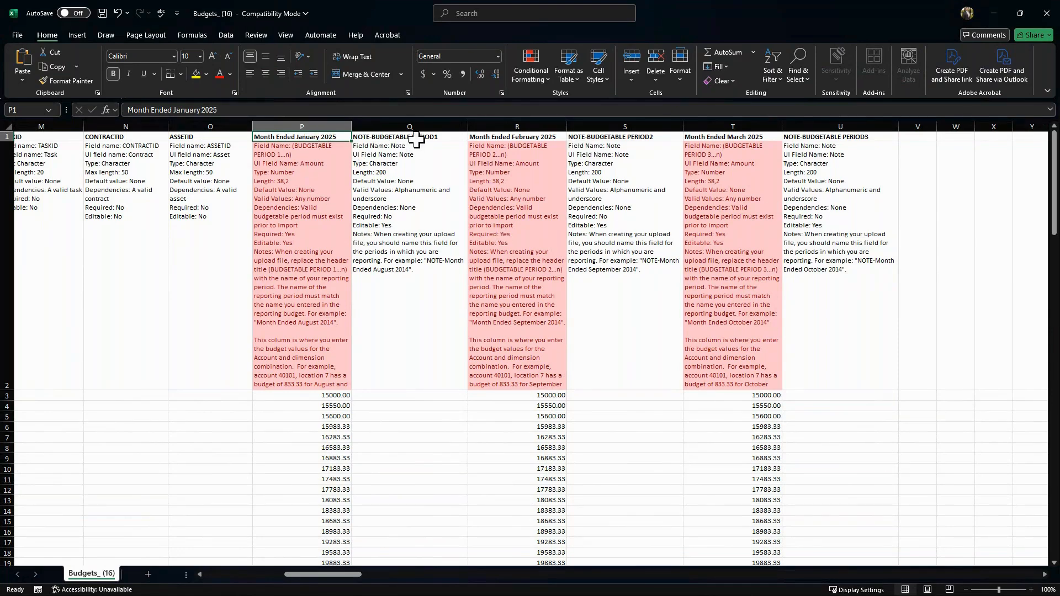
left_click(387, 395)
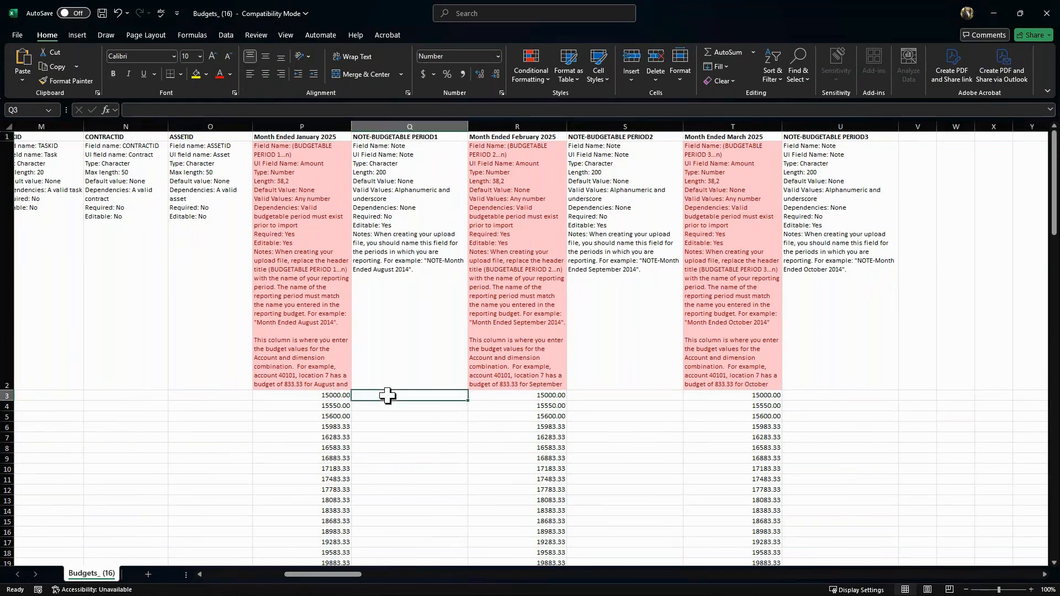
left_click(599, 396)
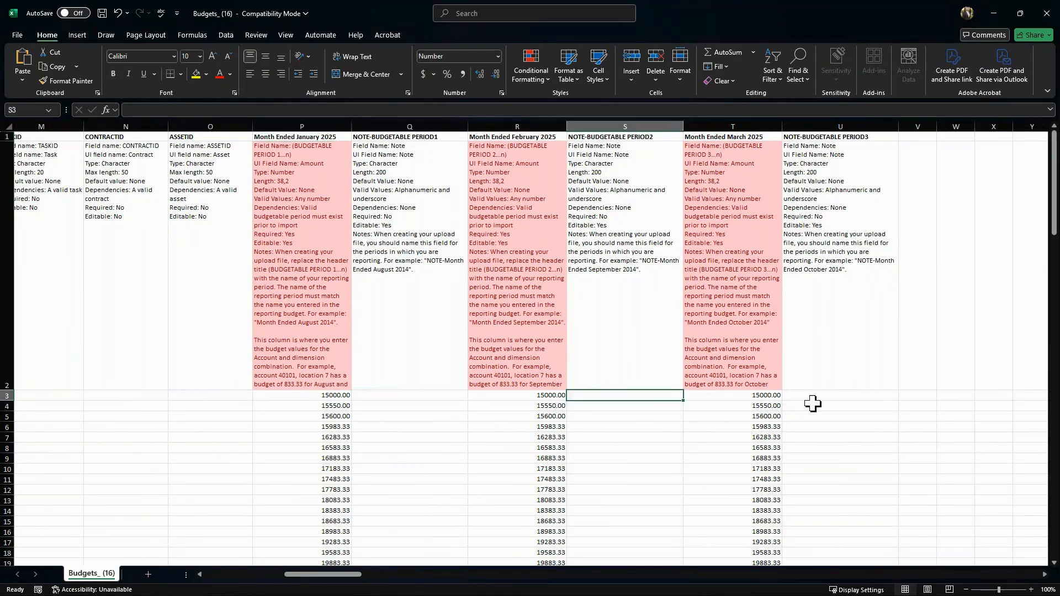
left_click(419, 122)
right_click(425, 124)
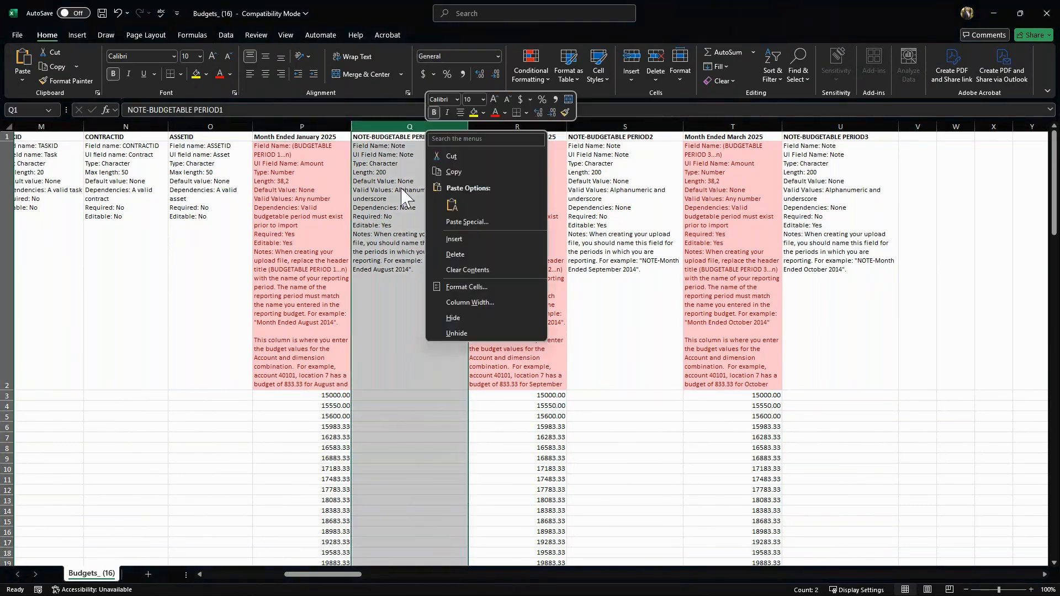
left_click(447, 250)
left_click(510, 124)
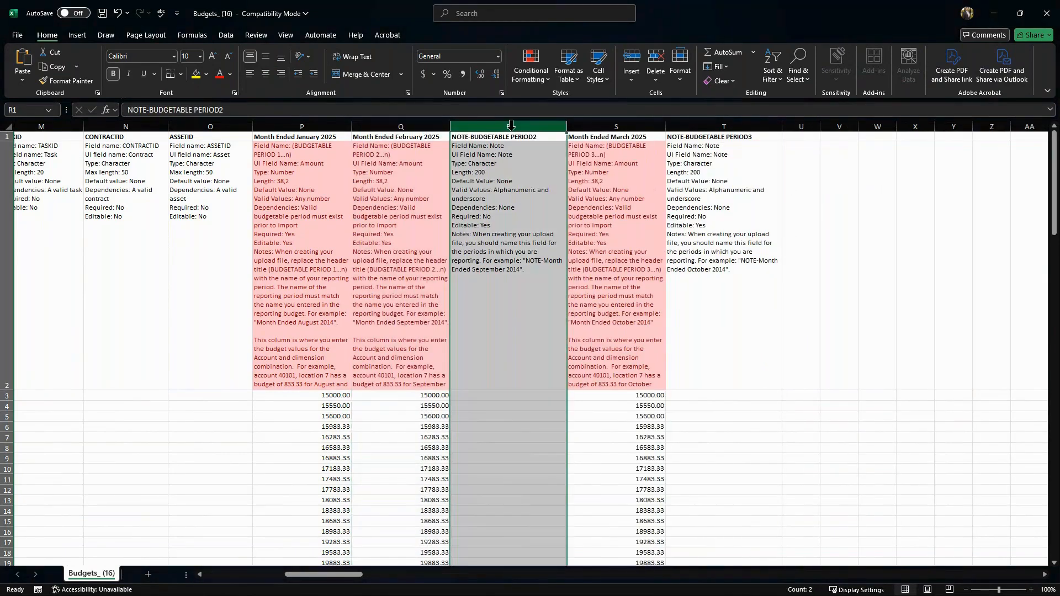
right_click(512, 123)
left_click(542, 258)
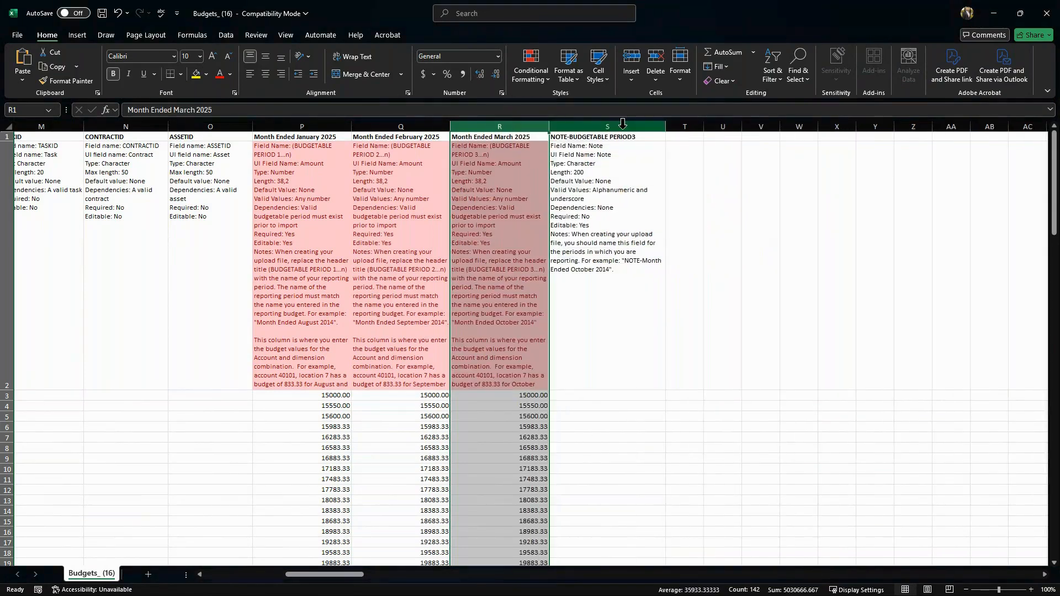
left_click(626, 126)
right_click(630, 134)
left_click(657, 259)
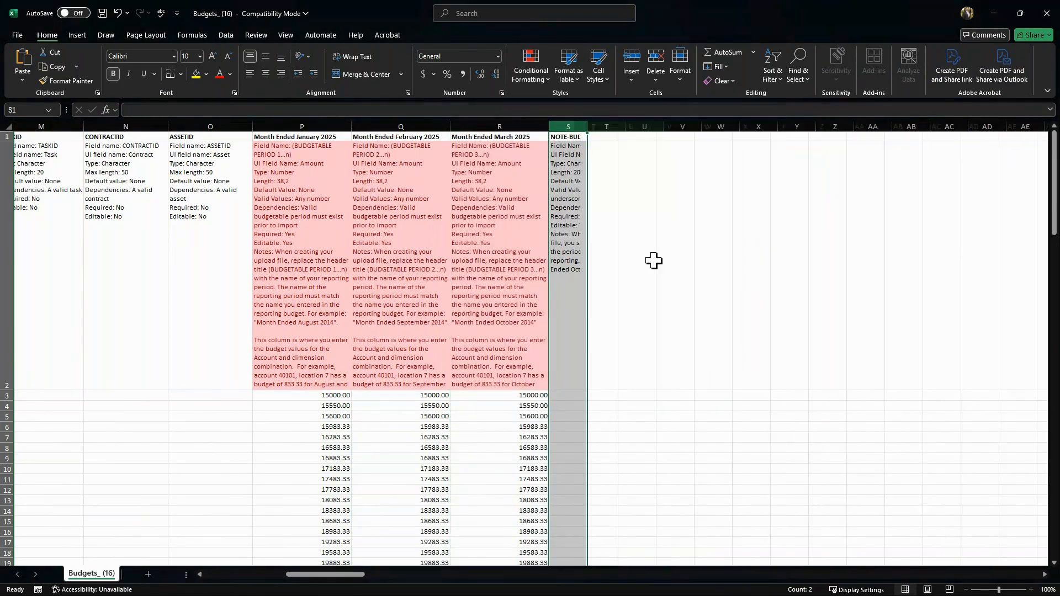
- Copy the January to March 2025 headers and descriptions (P1:R2) and paste them four times, starting at S1, V1, Y1 and AB1
left_click_drag(288, 125, 466, 223)
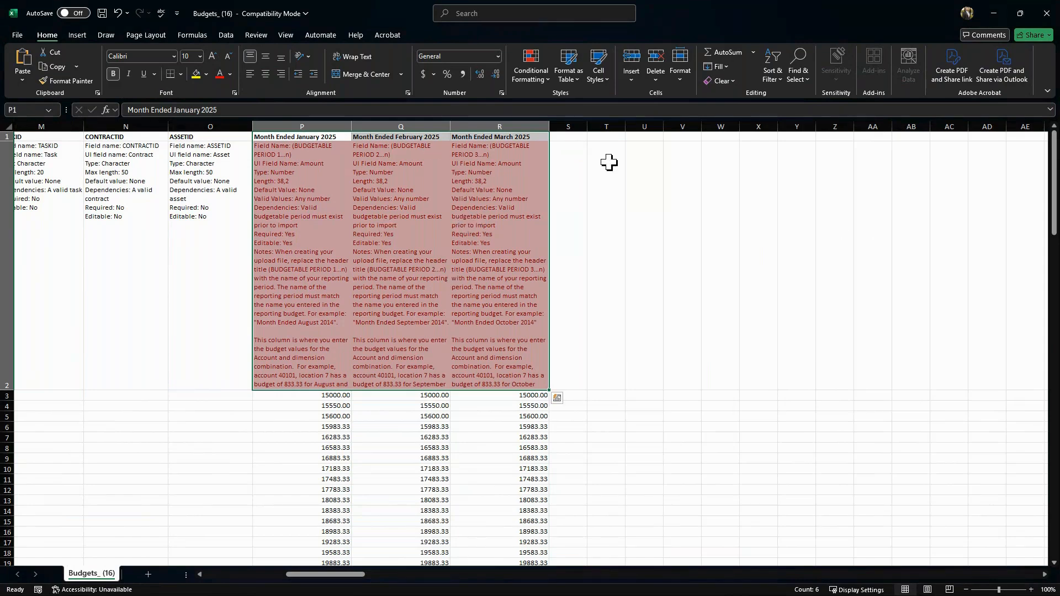
key("ctrl+c")
left_click(572, 139)
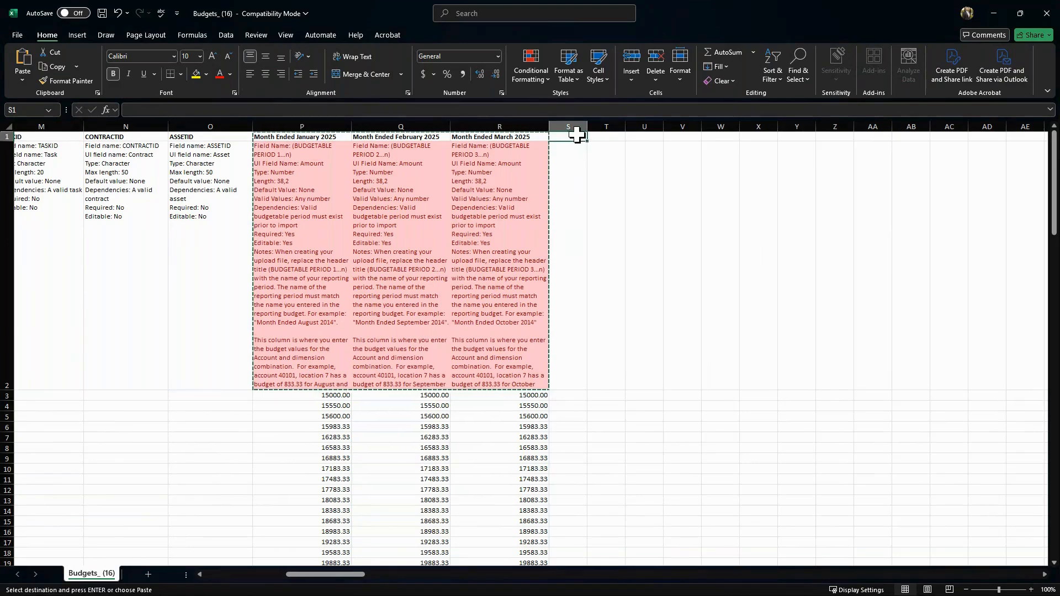
key("ctrl+v")
left_click(679, 136)
key("ctrl+v")
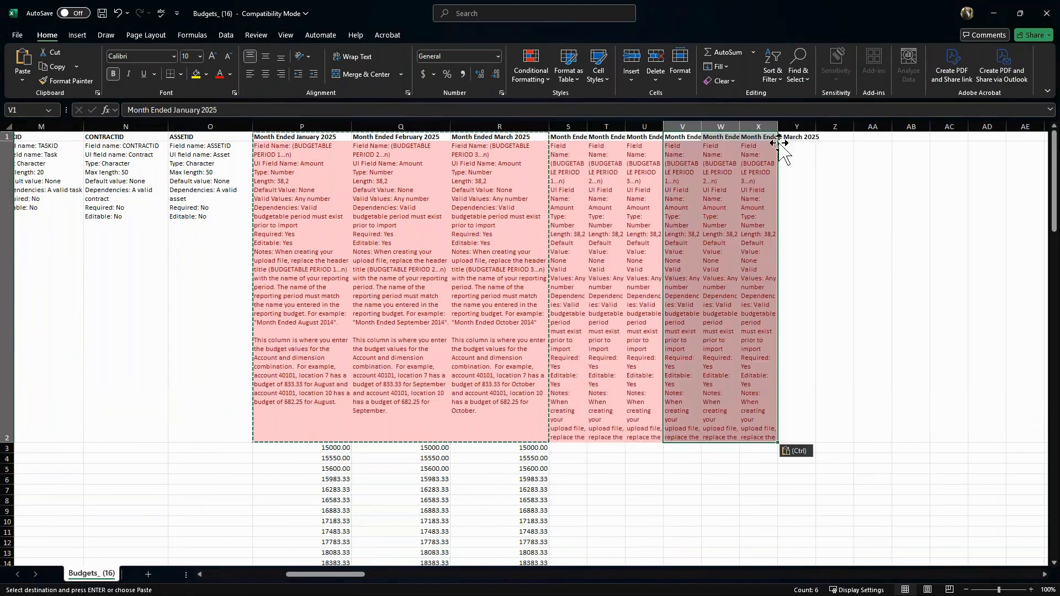
left_click(811, 141)
key("ctrl+v")
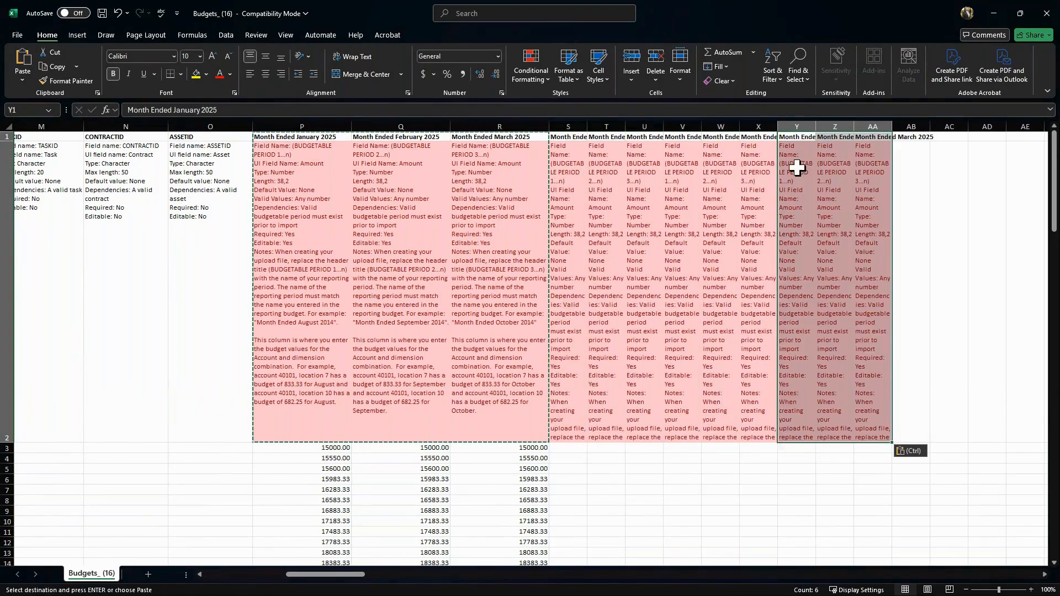
left_click(915, 143)
key("ctrl+v")
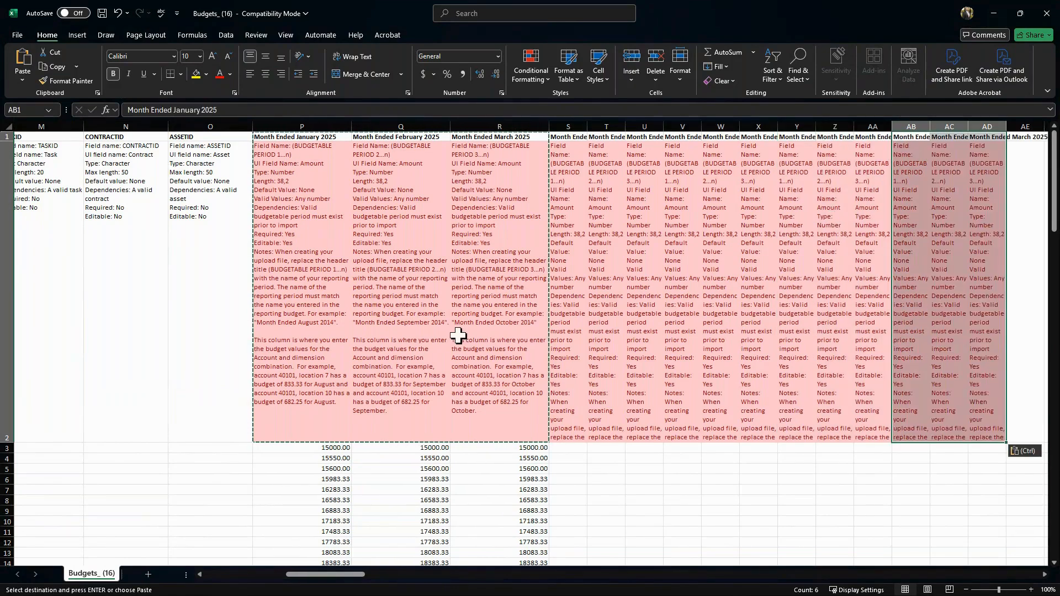
- Change the header in S1 to "Month Ended April 2025"
left_click(568, 138)
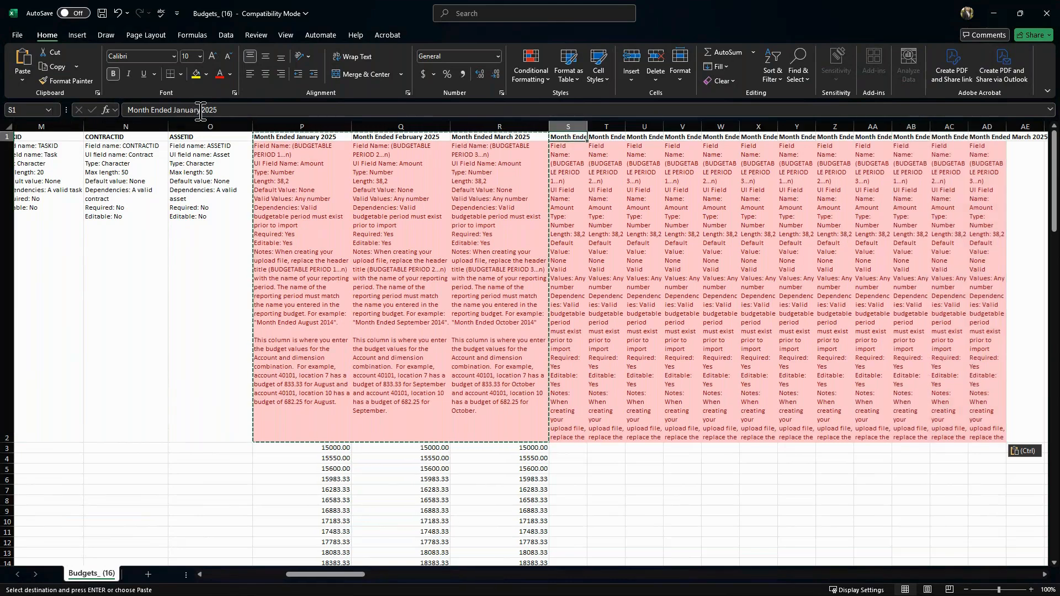
left_click_drag(200, 110, 181, 110)
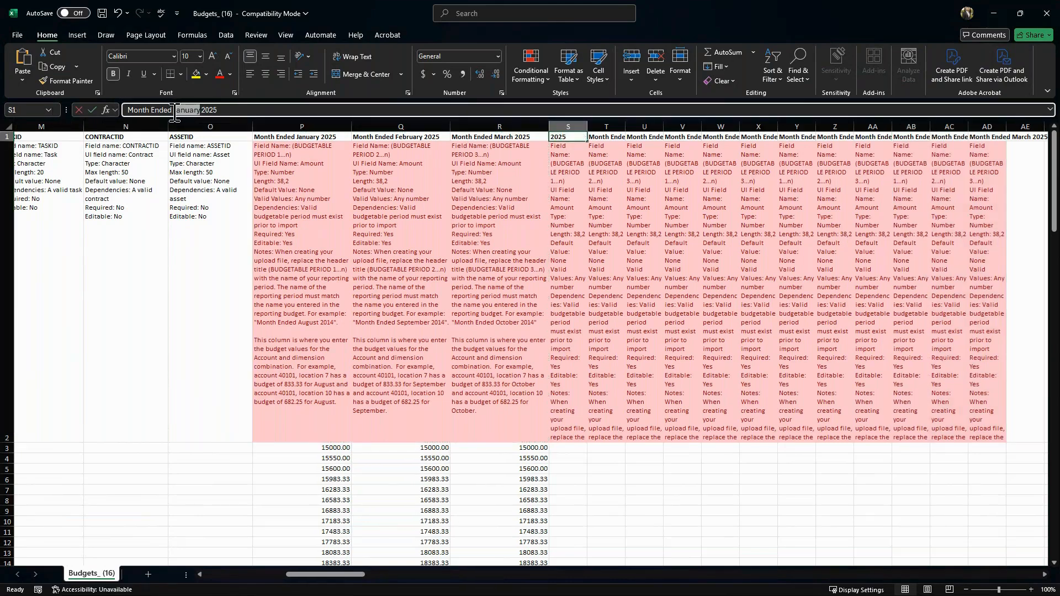
type("April")
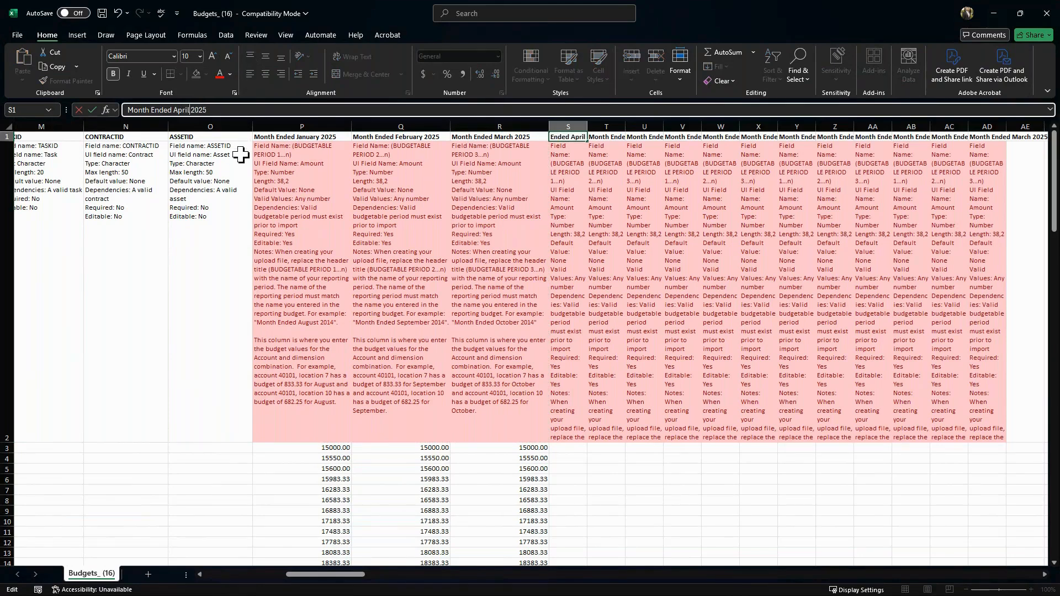
key("Tab")
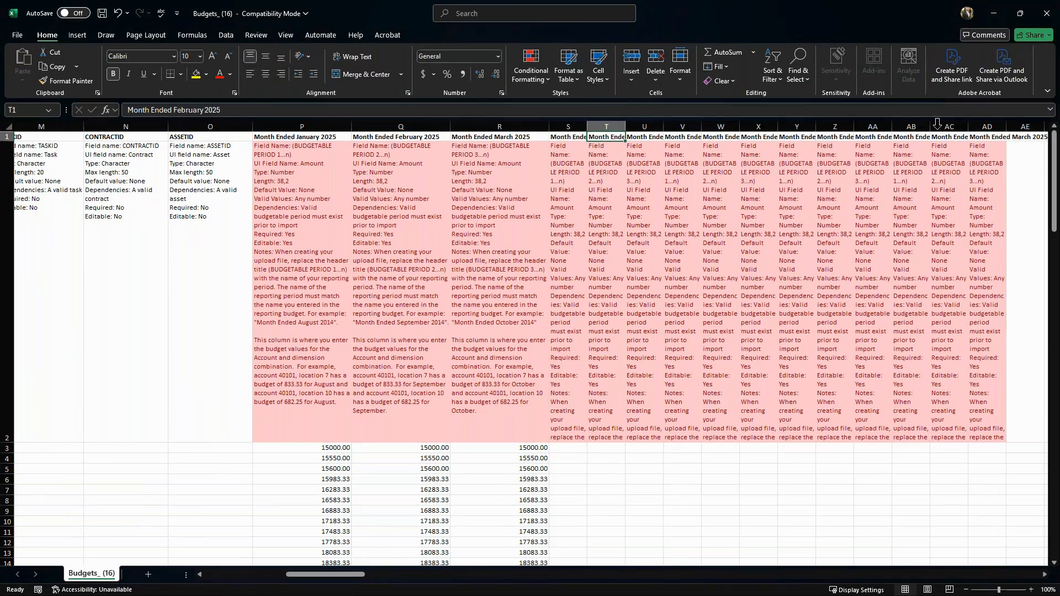
- Delete the pasted month columns S through AD
left_click_drag(568, 126, 989, 291)
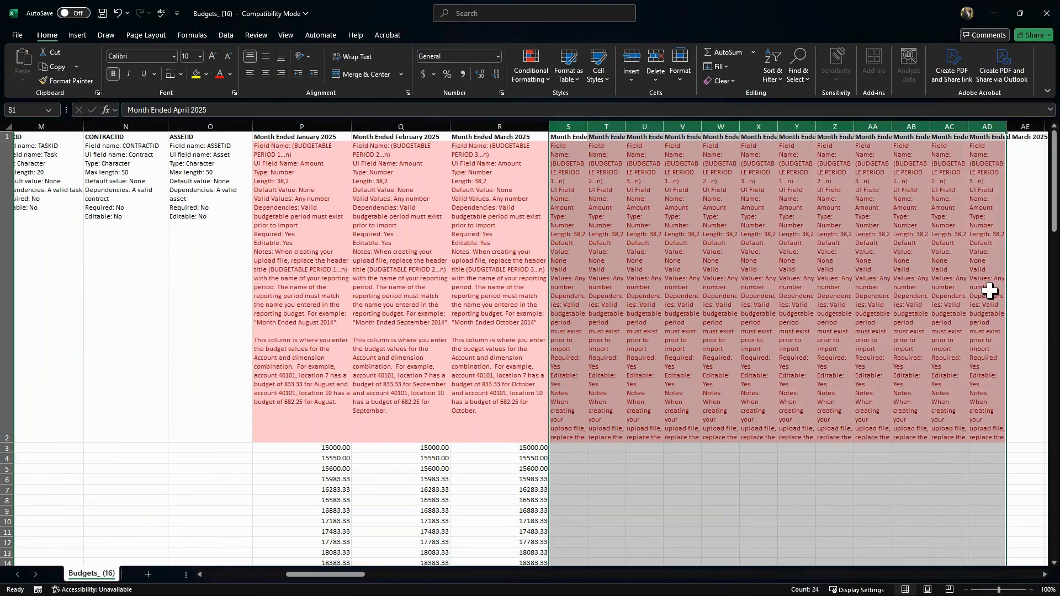
right_click(942, 315)
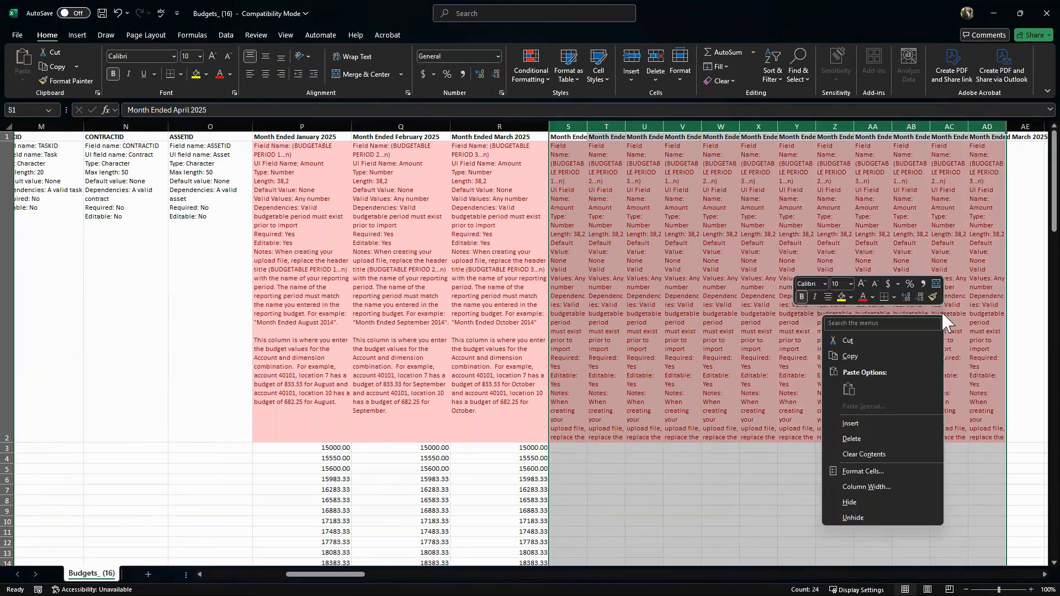
left_click(864, 439)
left_click(635, 286)
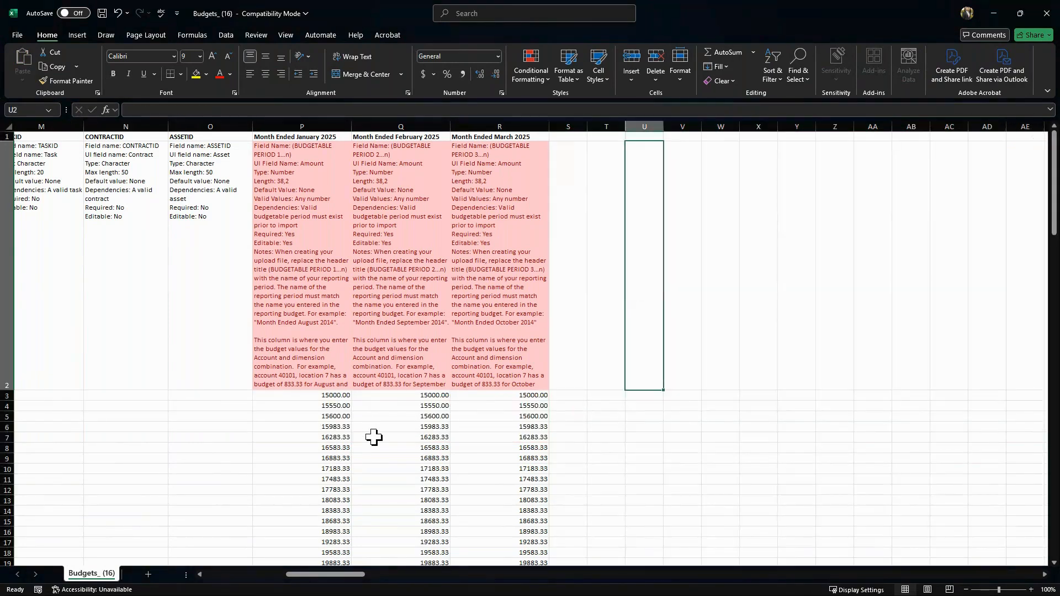
- Examine the January to March budget amounts in P3:R12 and their number format, and return to the first columns
left_click_drag(329, 397, 533, 418)
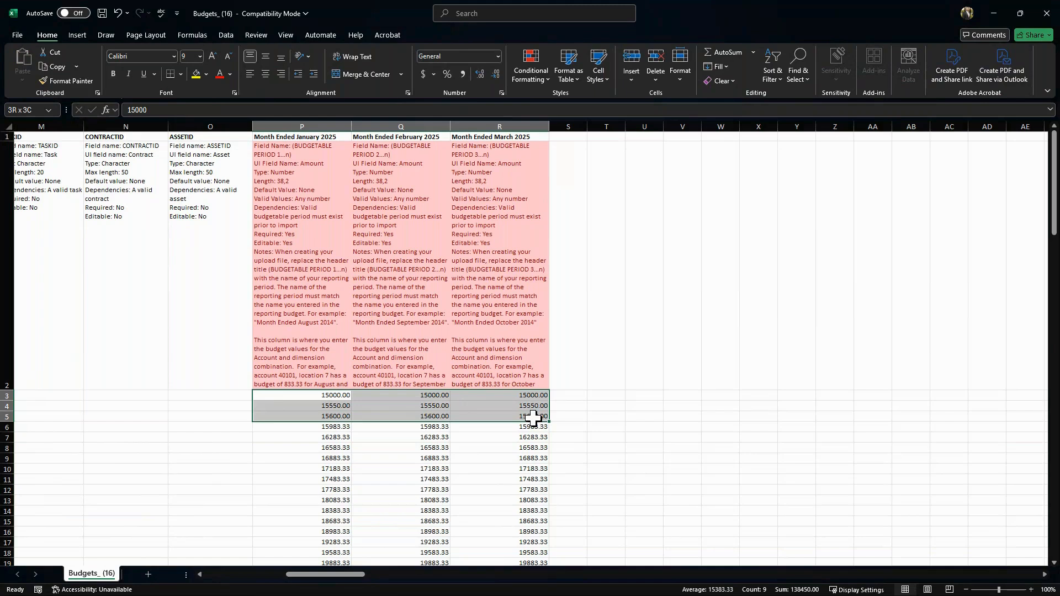
left_click_drag(533, 418, 534, 490)
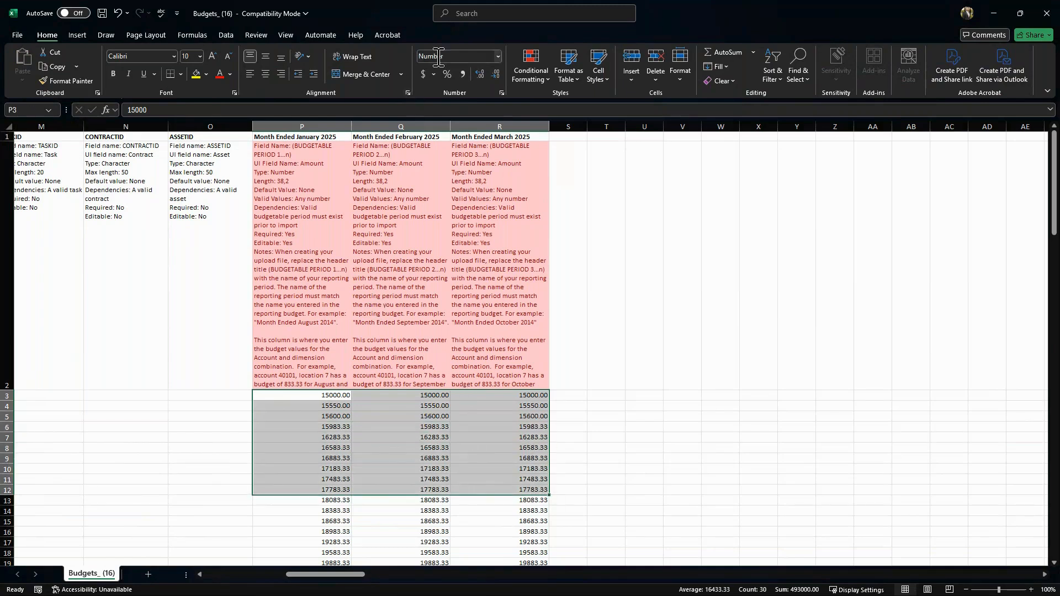
left_click_drag(339, 580, 256, 583)
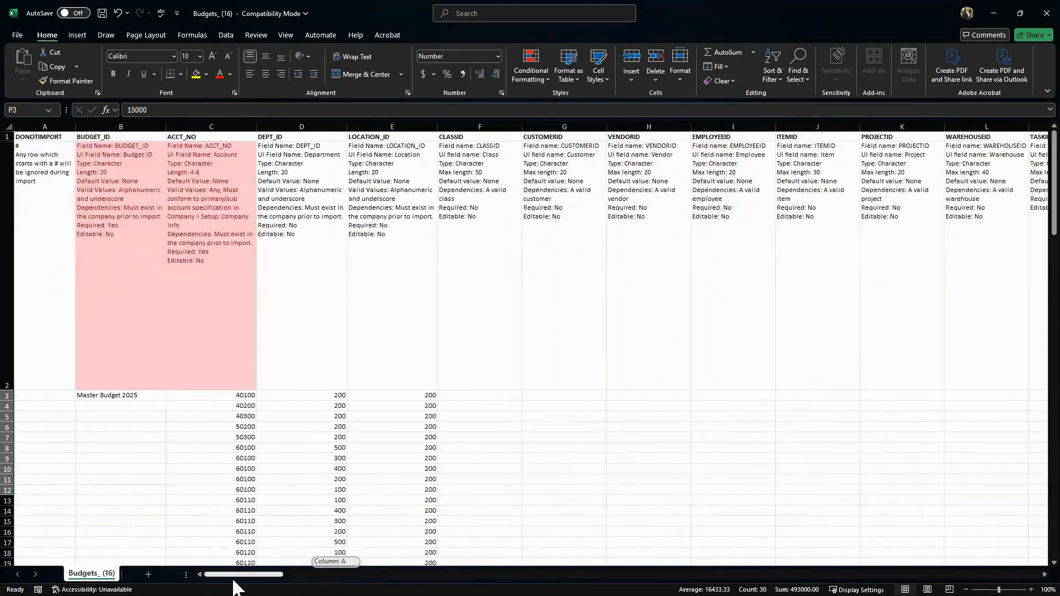
- View the Save As settings for Budgets_ (16) with the CSV (Comma delimited) file type, and return to the Sage Intacct import dialog
left_click(17, 35)
left_click(33, 182)
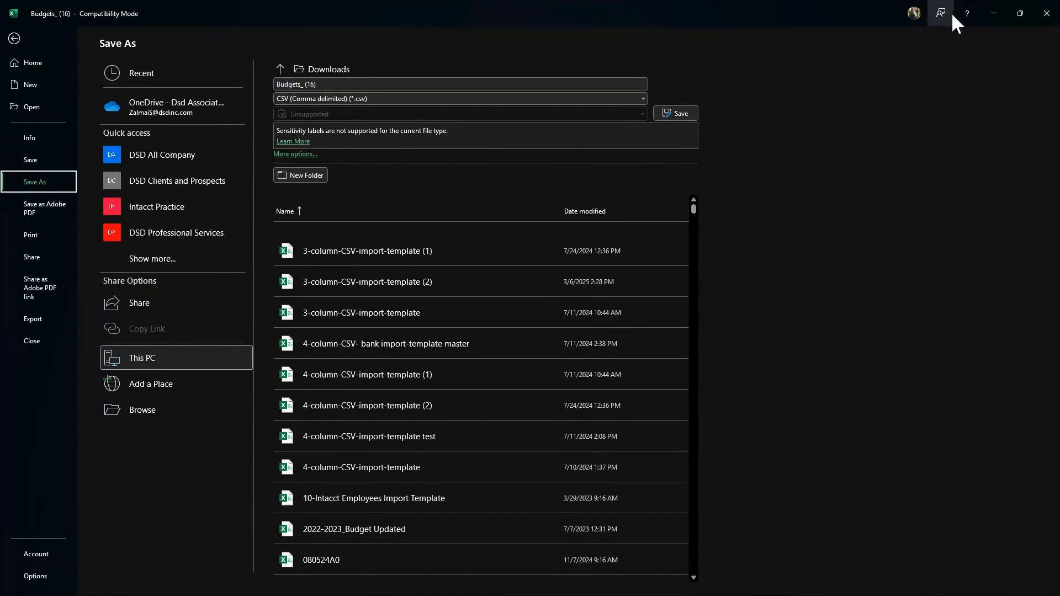
left_click(994, 16)
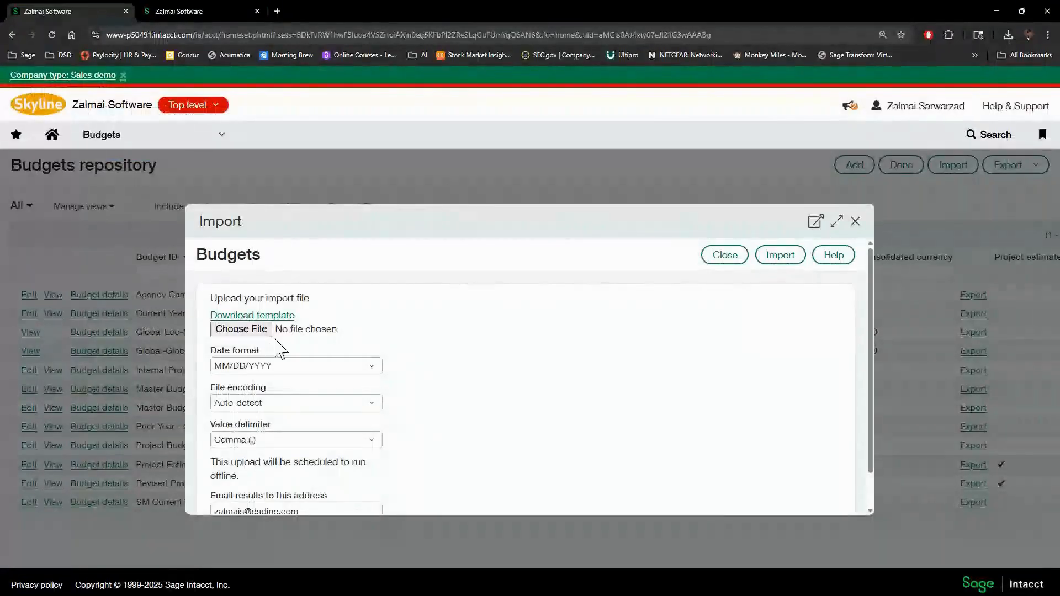
- Review the budget import options, browse the Downloads folder for the import file, and dismiss the file chooser
scroll(249, 331, "down", 1)
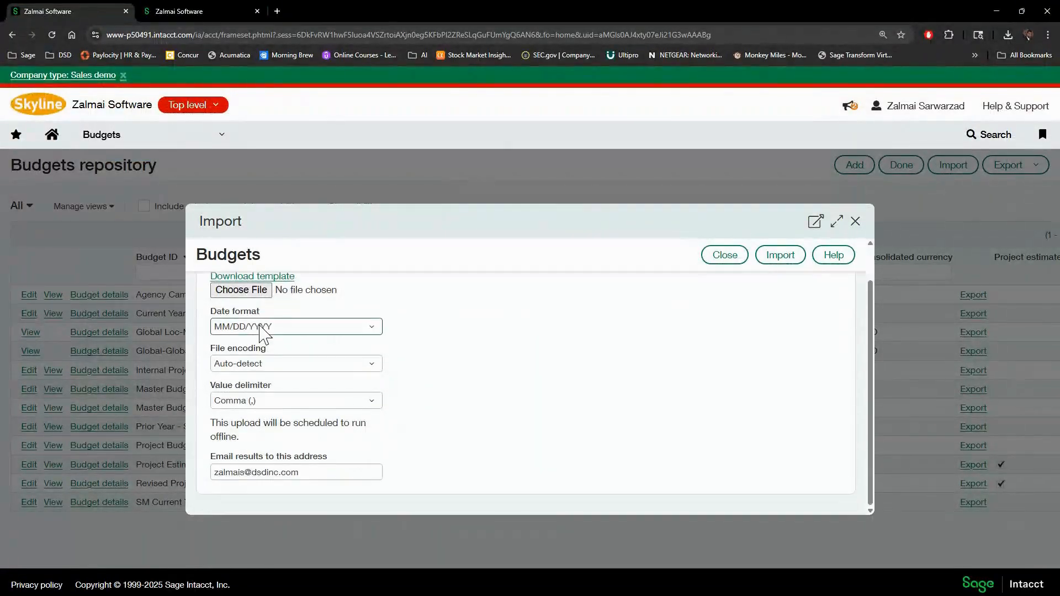
scroll(261, 333, "up", 1)
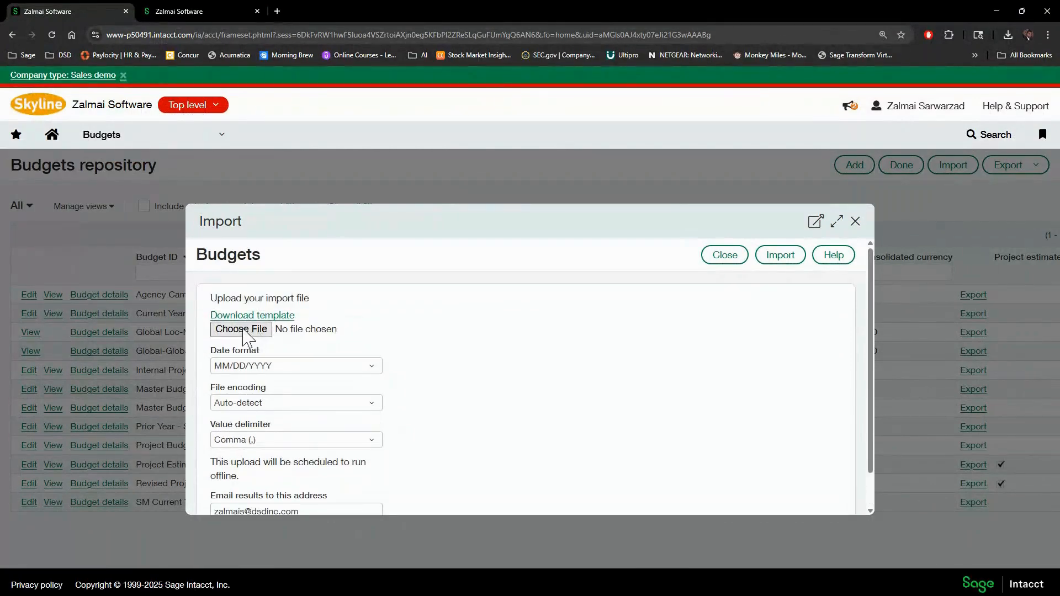
left_click(243, 329)
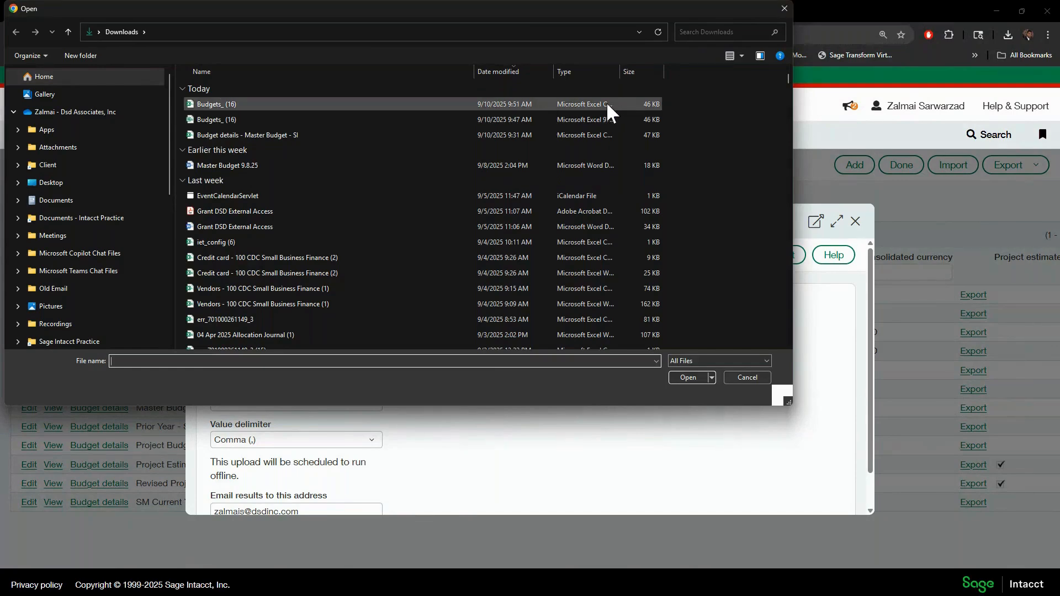
left_click(785, 8)
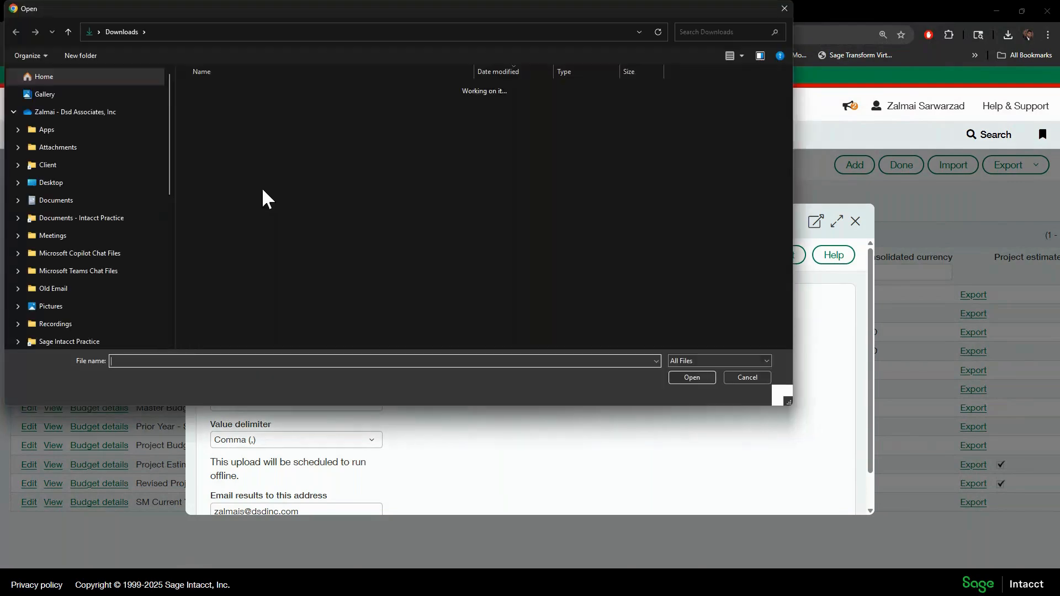
- Choose Budgets_ (16).csv as the import file, review the remaining options, and start the budgets import
double_click(202, 104)
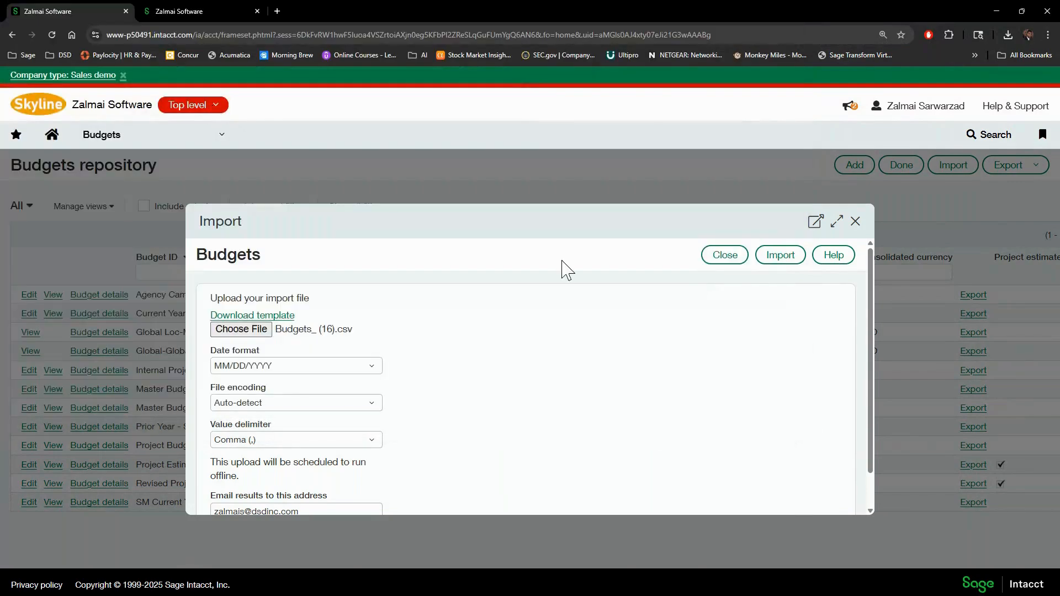
scroll(457, 387, "down", 1)
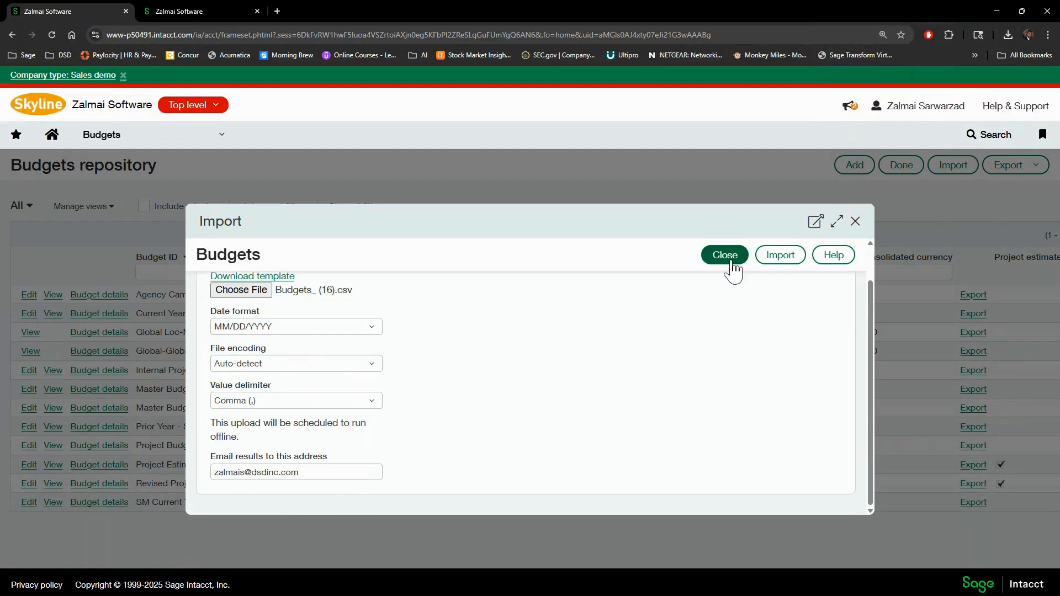
left_click(793, 263)
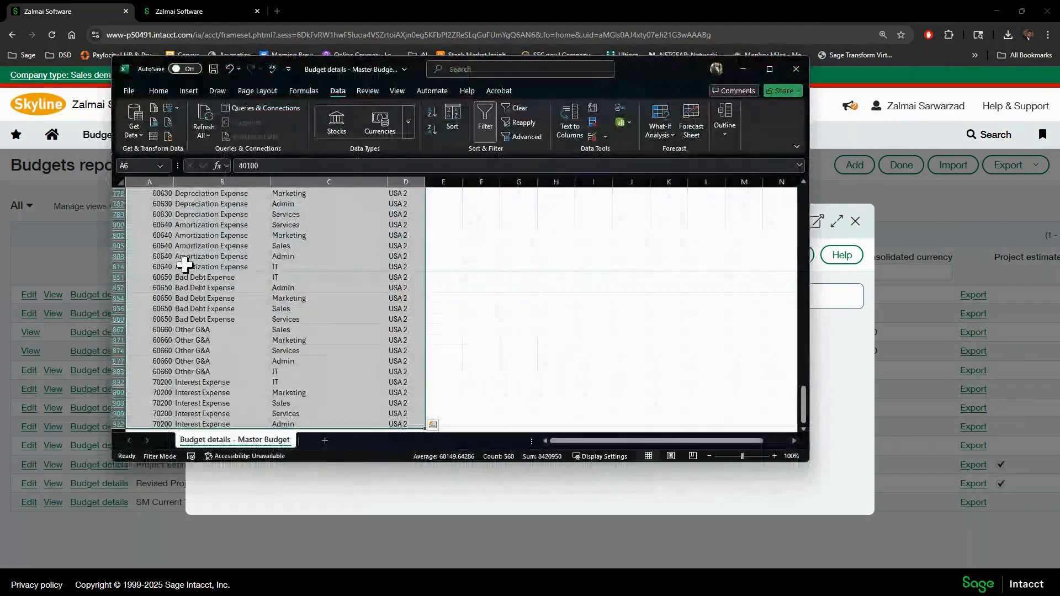
- Switch to the exported Master Budget details workbook in Excel, return to its first rows, and check the location in D6
left_click(770, 68)
scroll(169, 305, "up", 20)
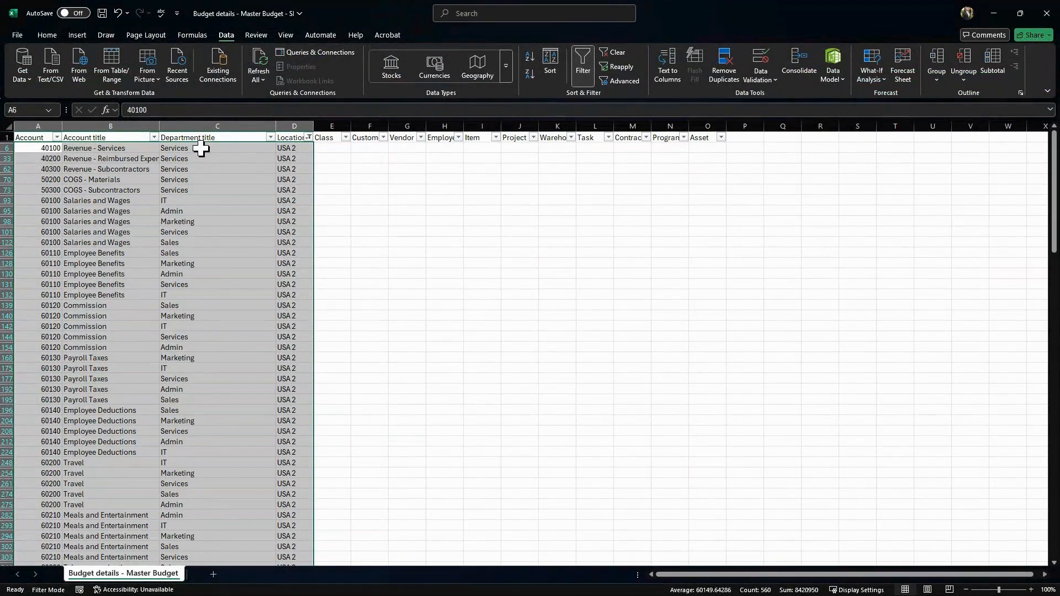
left_click(304, 149)
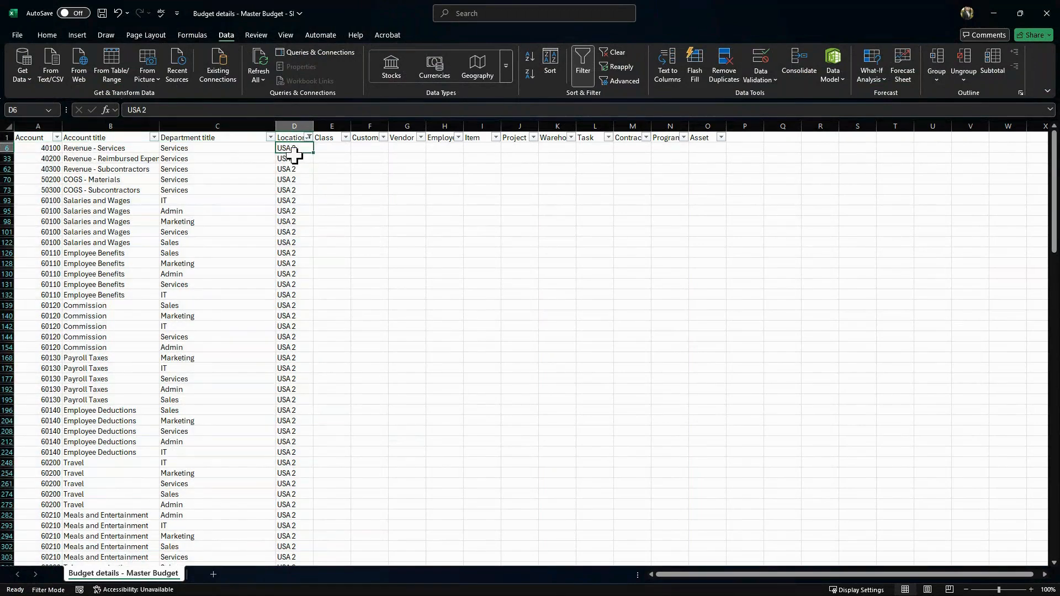
- Switch to the Intacct import error notification e-mail, maximize it, and read the errors listed for Budgets_ (16).csv
key("alt+Tab")
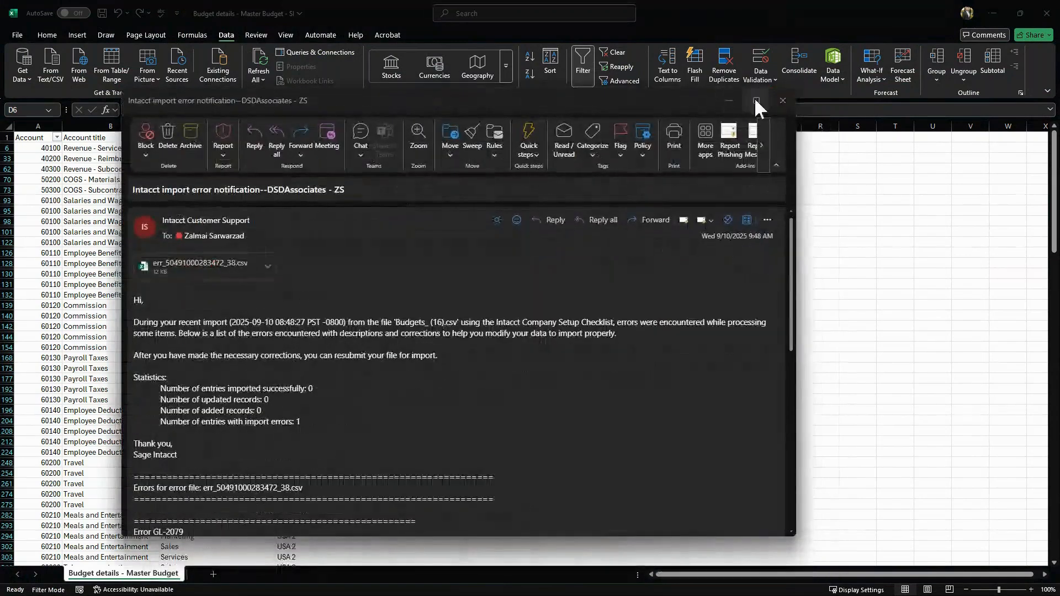
left_click(756, 99)
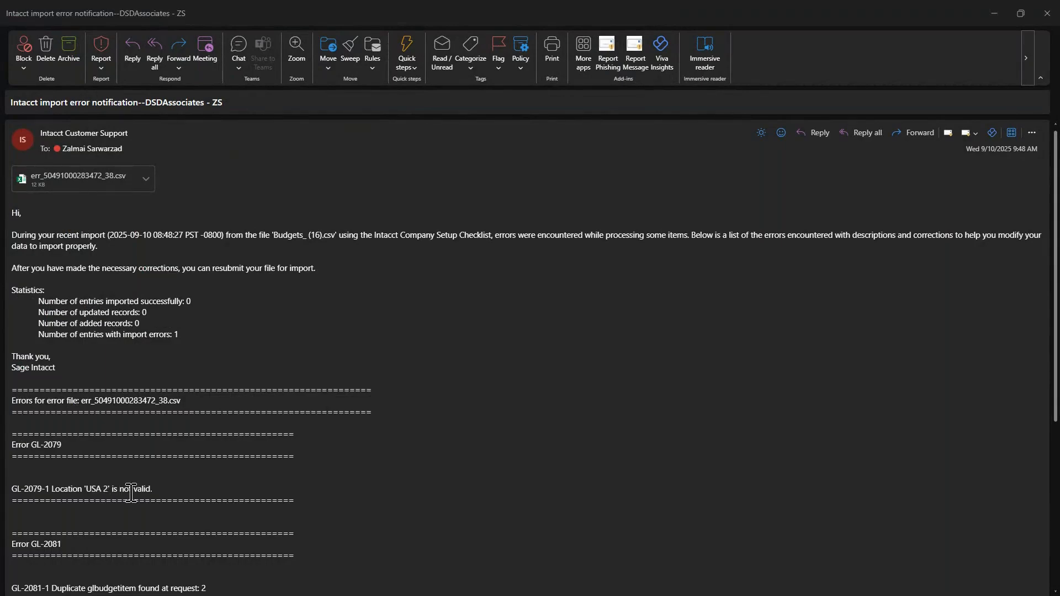
scroll(145, 497, "down", 1)
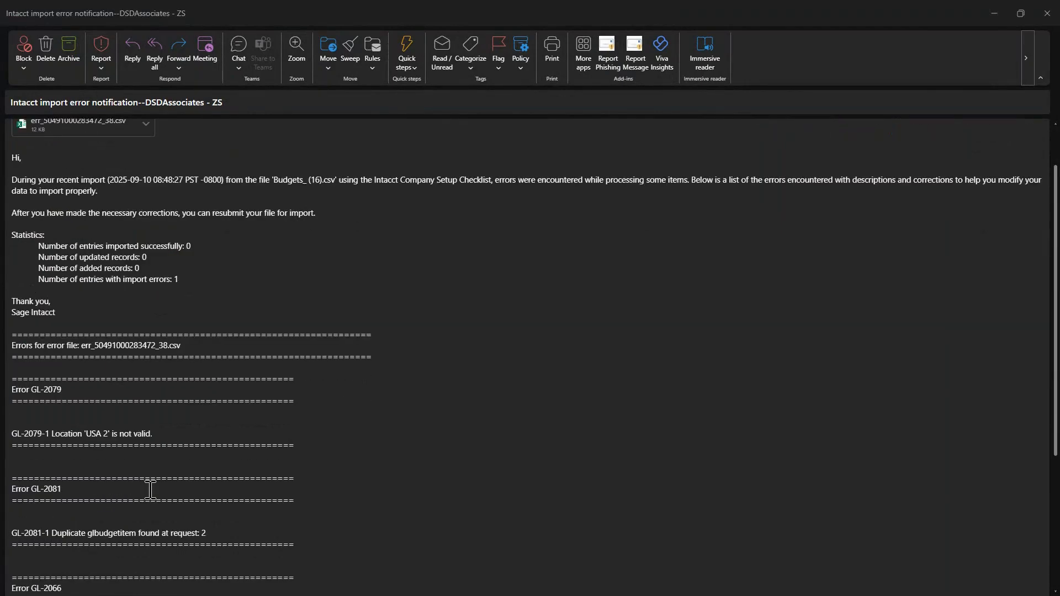
scroll(154, 476, "up", 1)
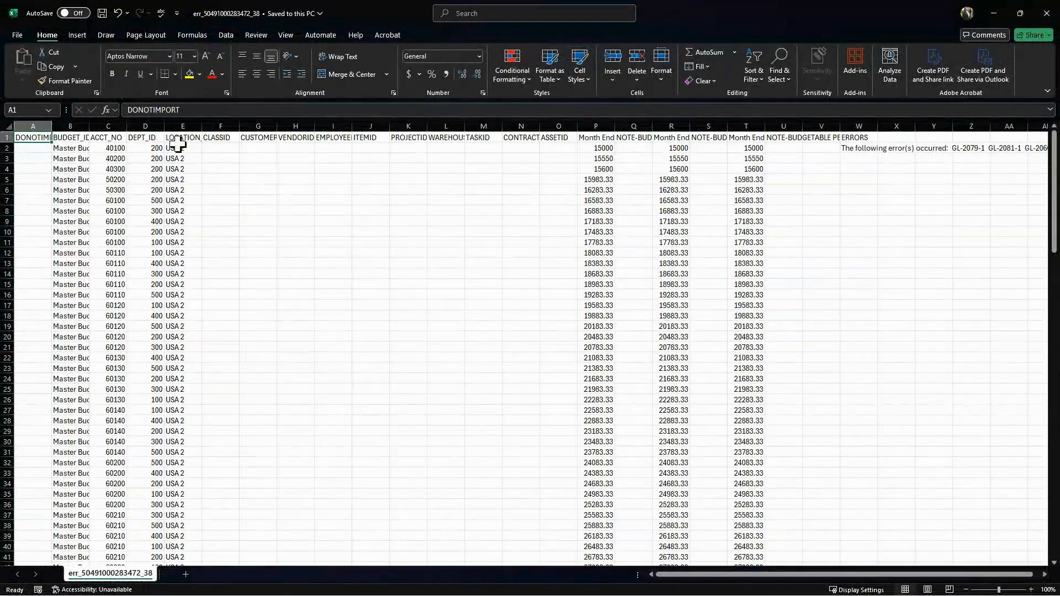
- Widen the LOCATION_ID column in the import error CSV, examine the location values in E2:E7, and minimize the workbook
double_click(192, 126)
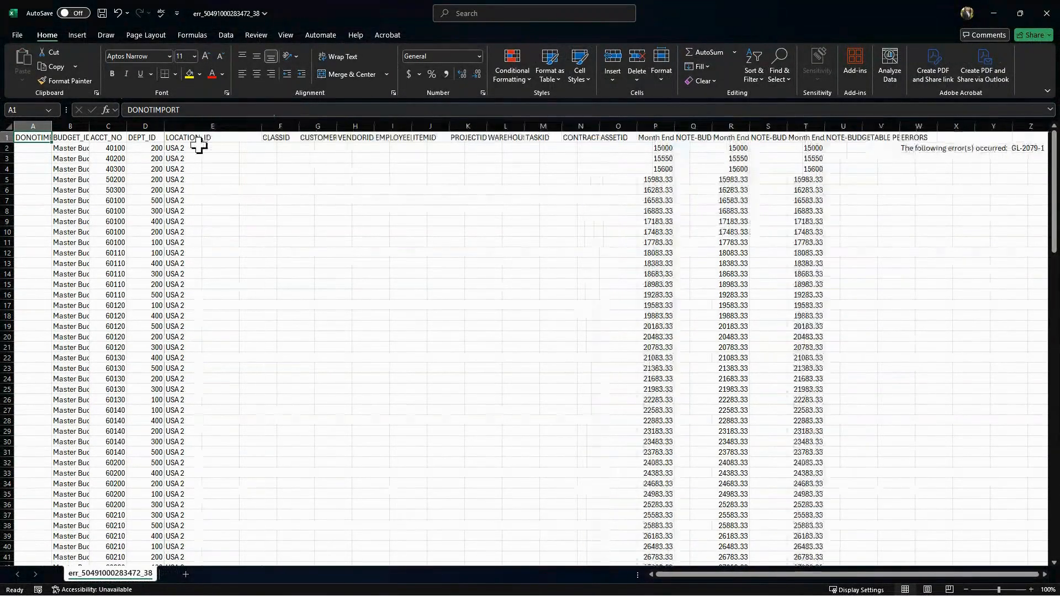
left_click(197, 148)
left_click_drag(198, 148, 200, 200)
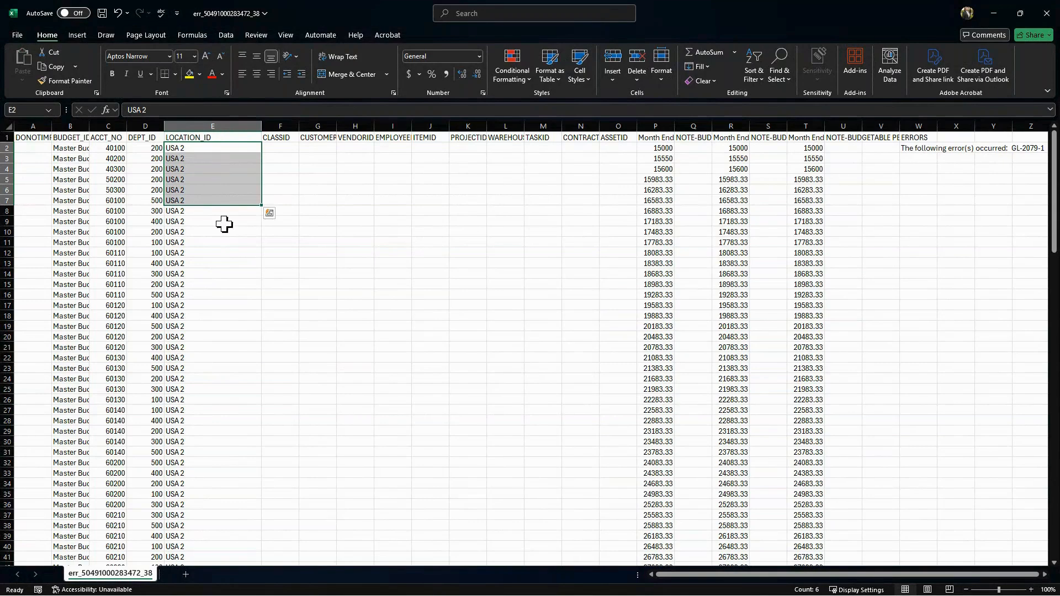
left_click(994, 13)
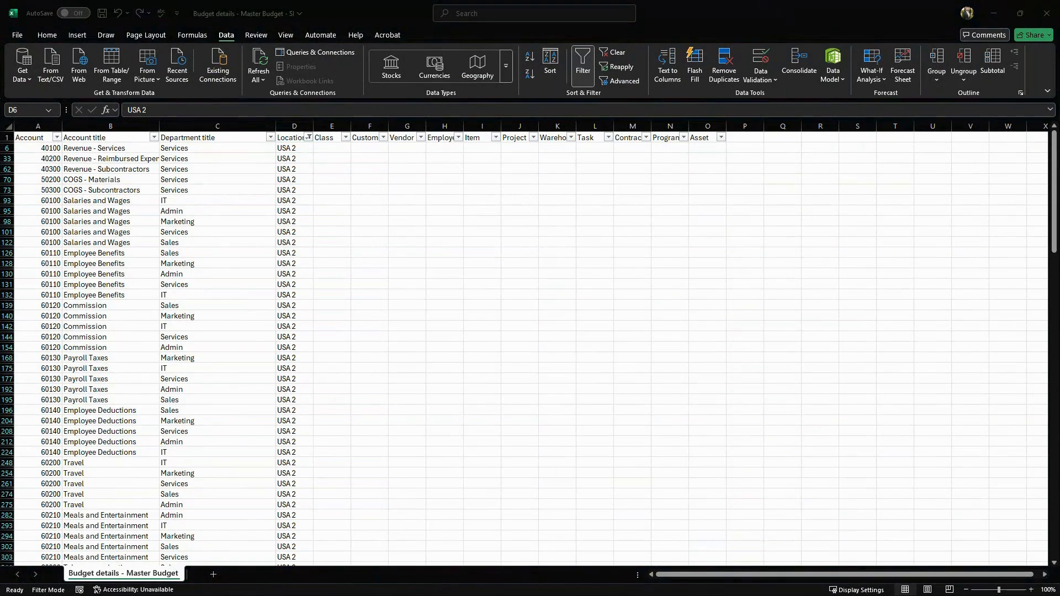
- Read the Intacct import success notification e-mail for Budgets_ (16).csv, and return to the Sage Intacct import dialog
left_click_drag(1057, 492, 497, 1)
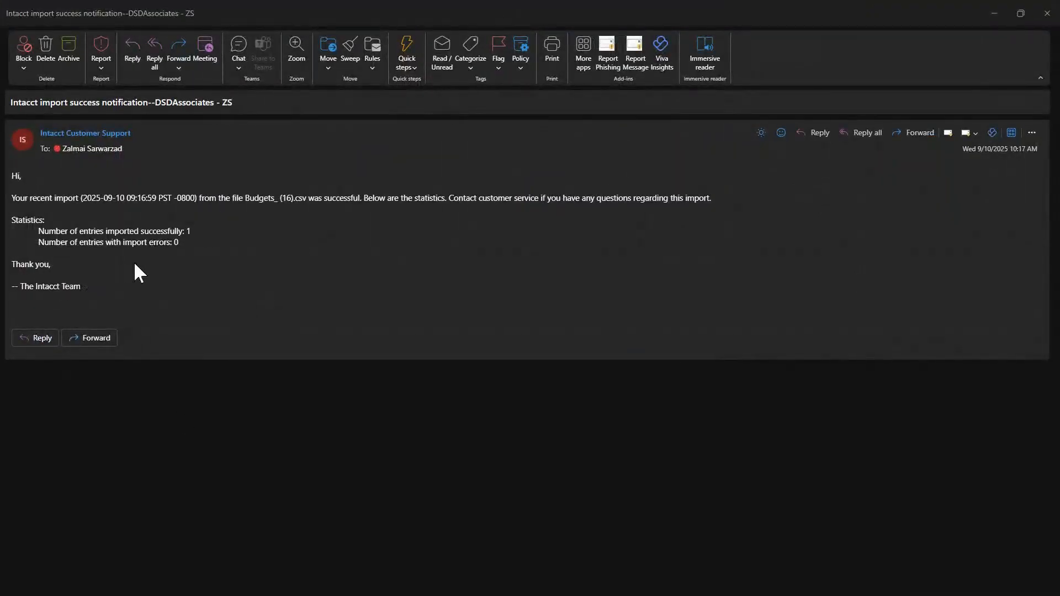
left_click_drag(322, 202, 344, 201)
left_click(992, 12)
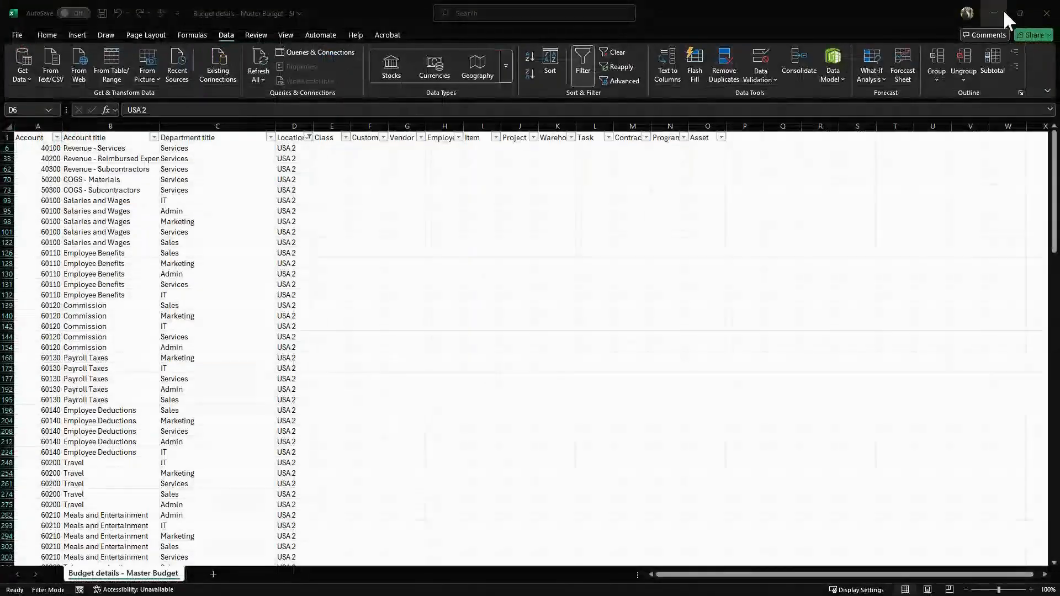
left_click(1003, 10)
left_click(993, 11)
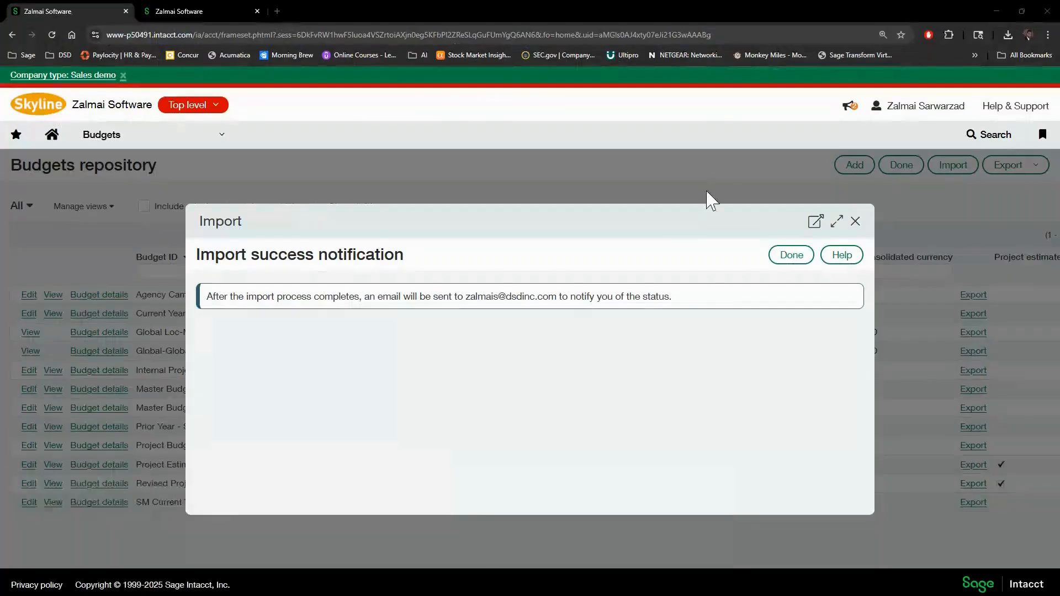
- Dismiss the import notification and open the budget details of Master Budget 2025
left_click(793, 255)
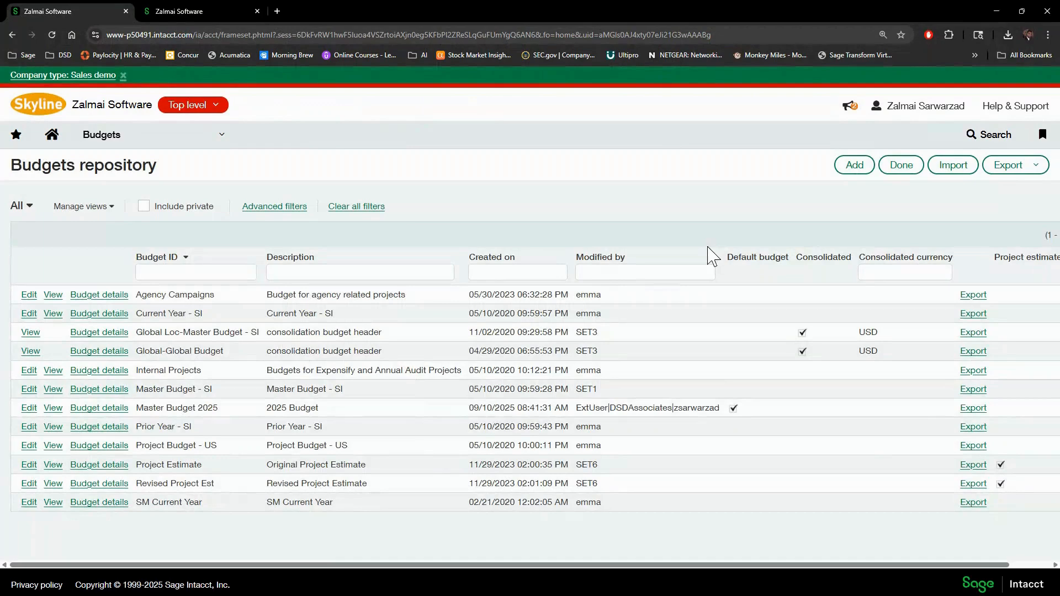
left_click(98, 409)
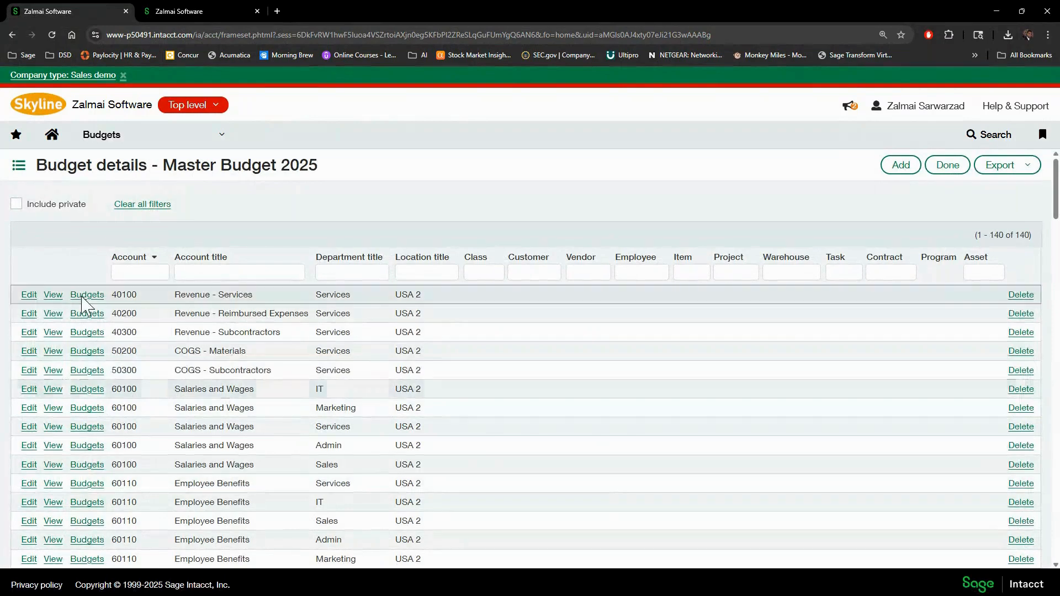
left_click(144, 268)
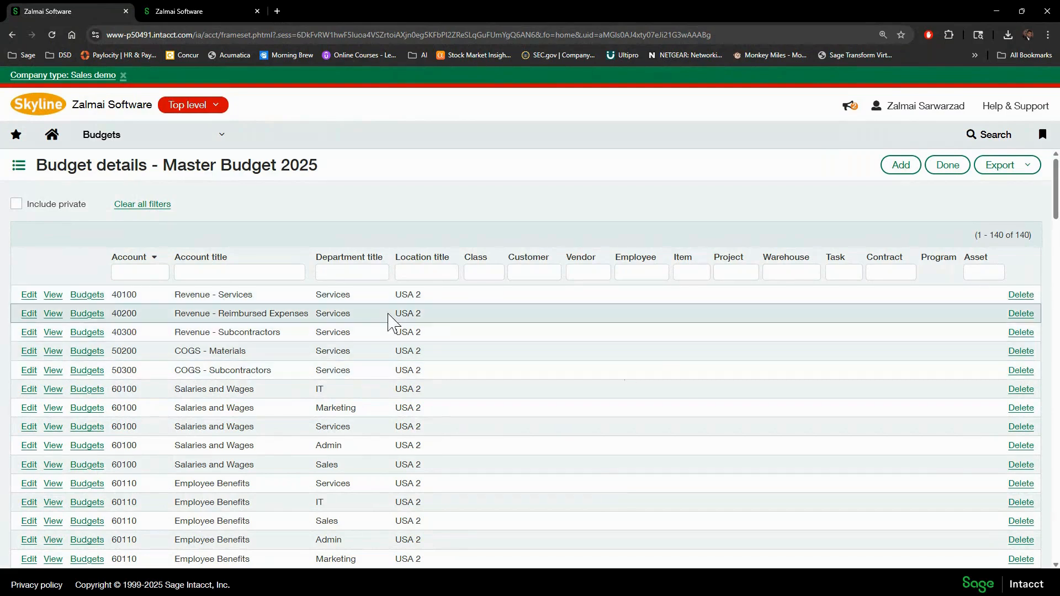
- View the budget periods of account 40100 for Services, return to the Master Budget 2025 details, and look through the imported lines
left_click(91, 295)
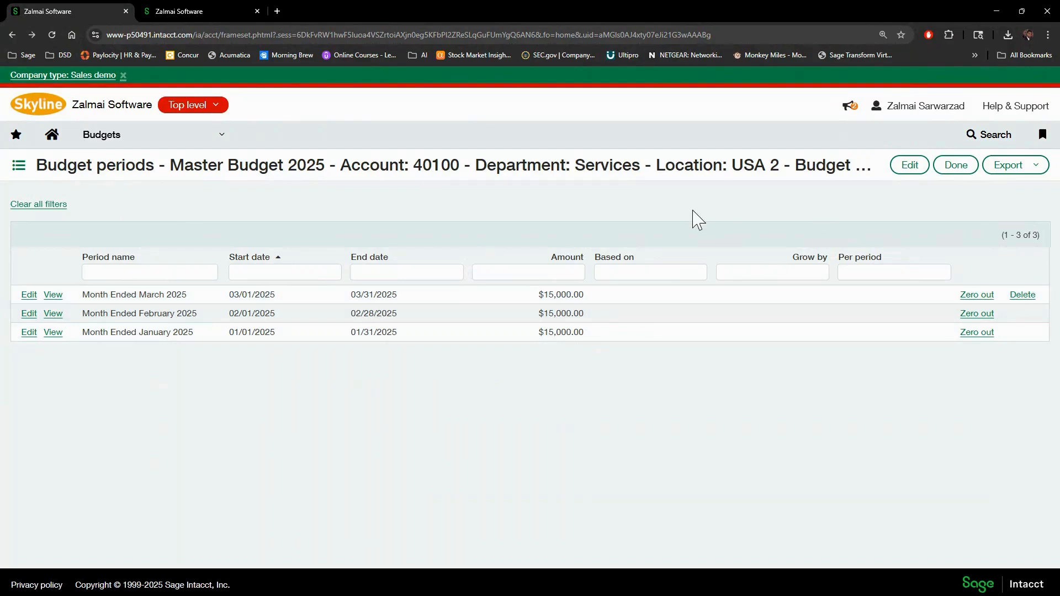
key("alt+Left")
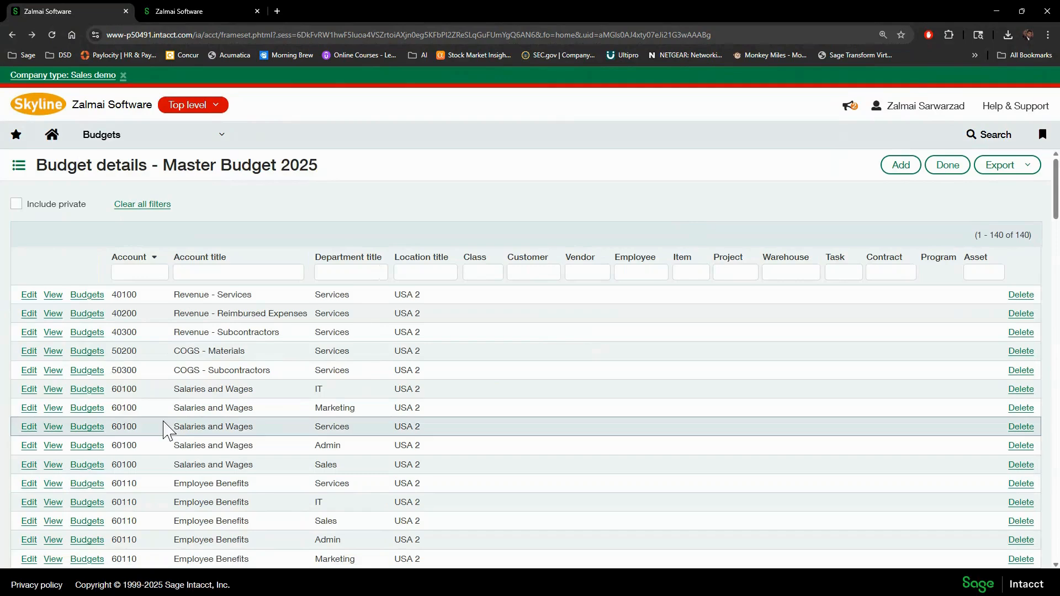
scroll(166, 428, "down", 5)
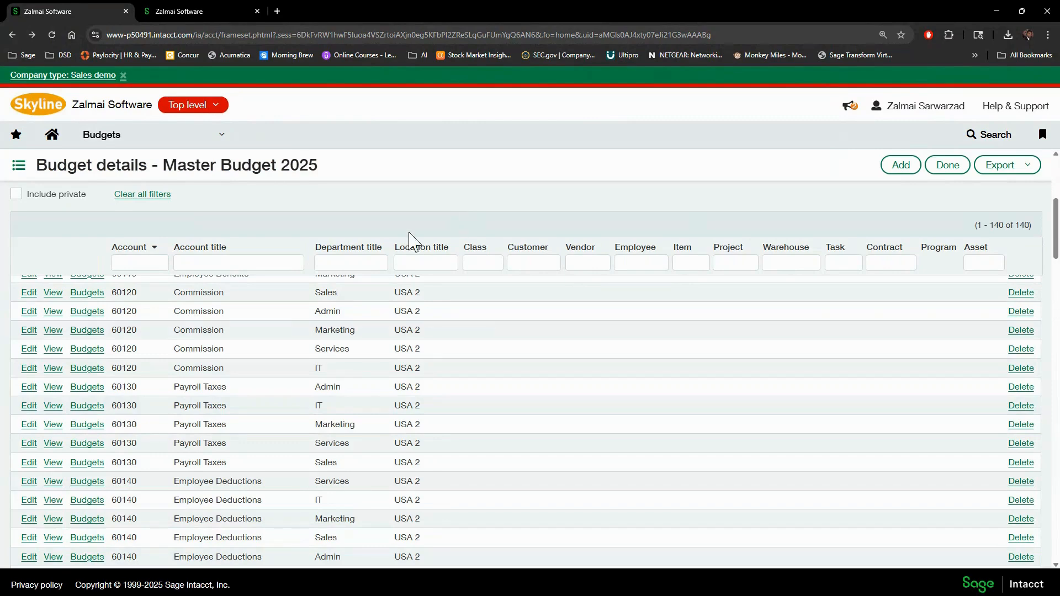
scroll(404, 235, "up", 5)
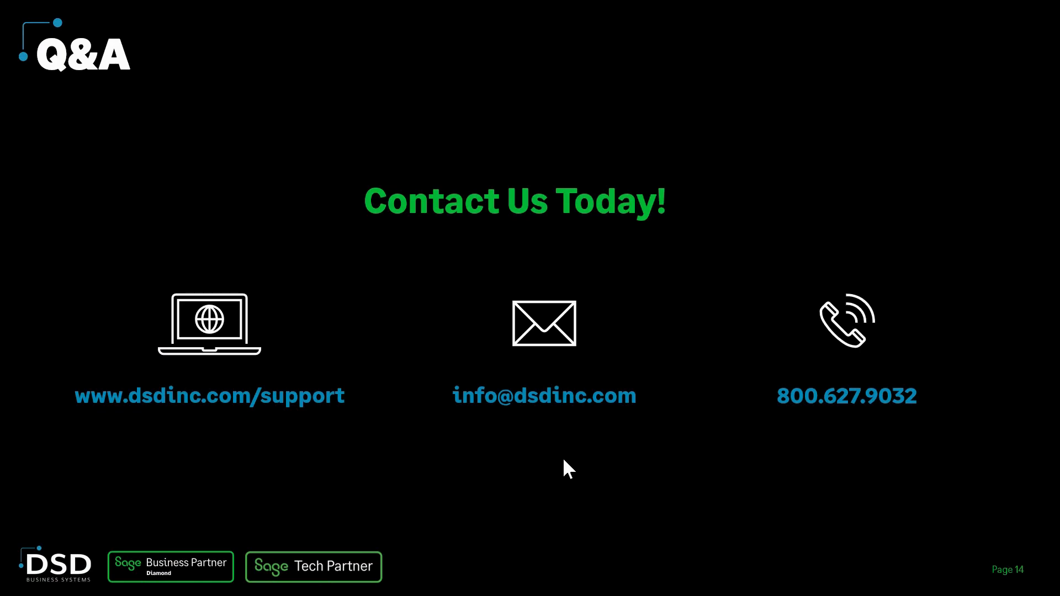
left_click(564, 461)
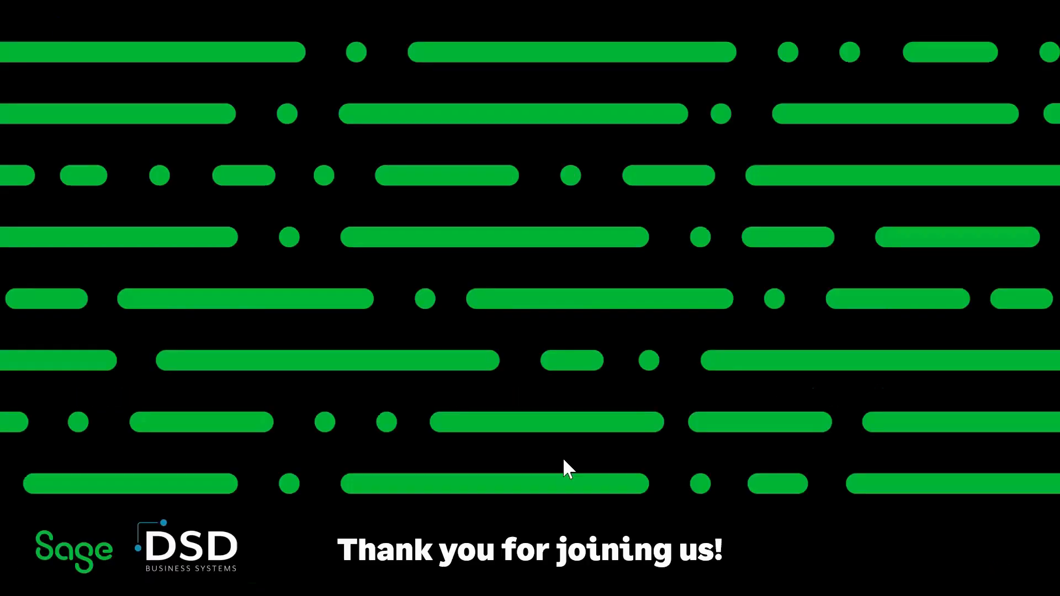